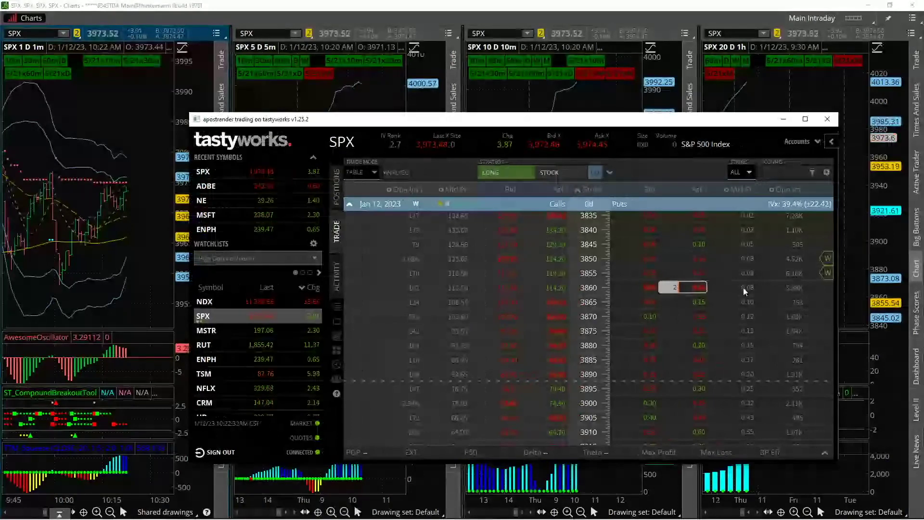
Review the working and filled SPX orders, then bring the four thinkorswim SPX charts forward
click(337, 275)
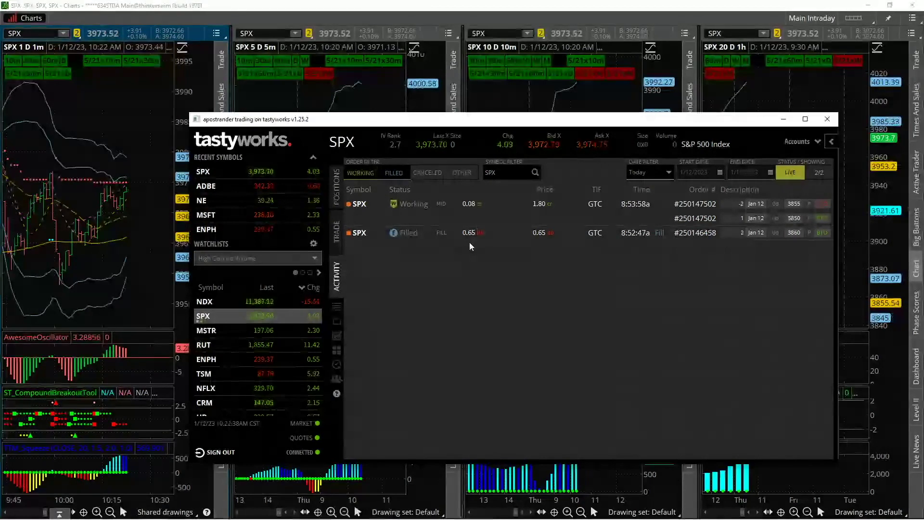
click(335, 236)
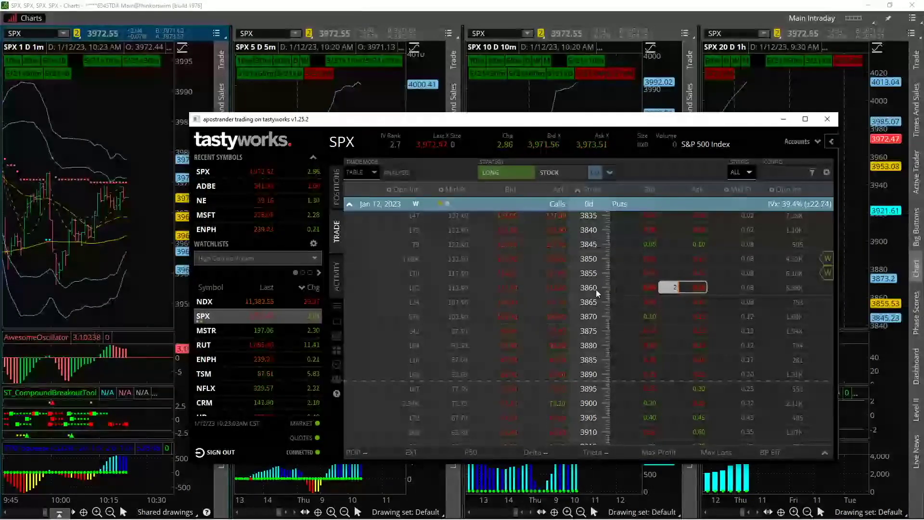
click(106, 307)
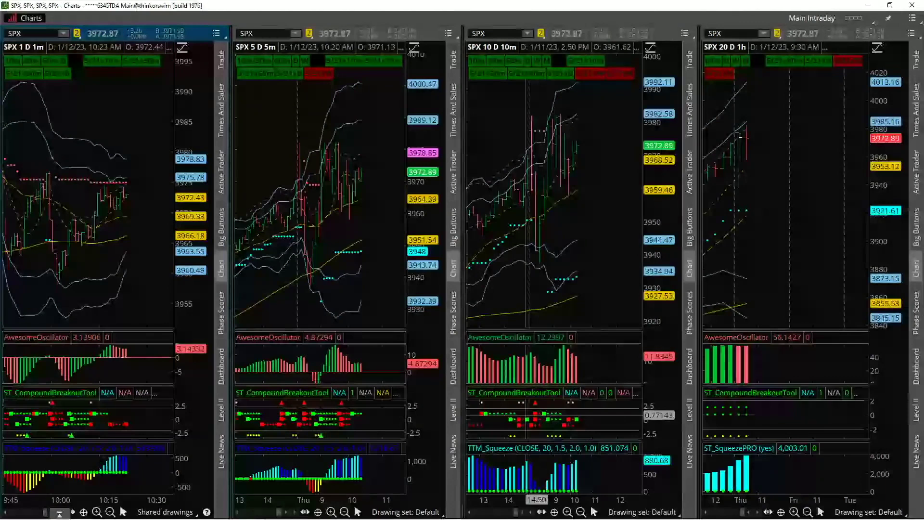
Open the 'potential cover roder mana…' option-chain screenshot in Photos over tastyworks
mouse_move(144, 516)
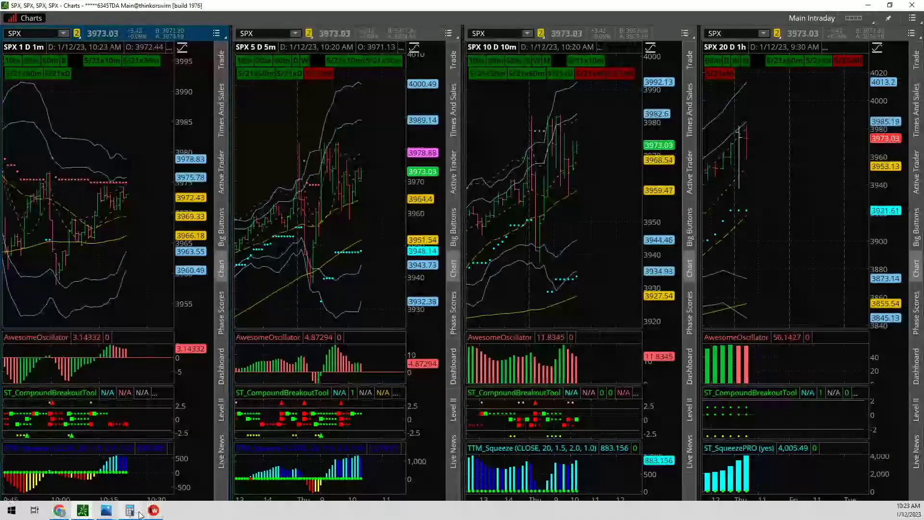
click(154, 510)
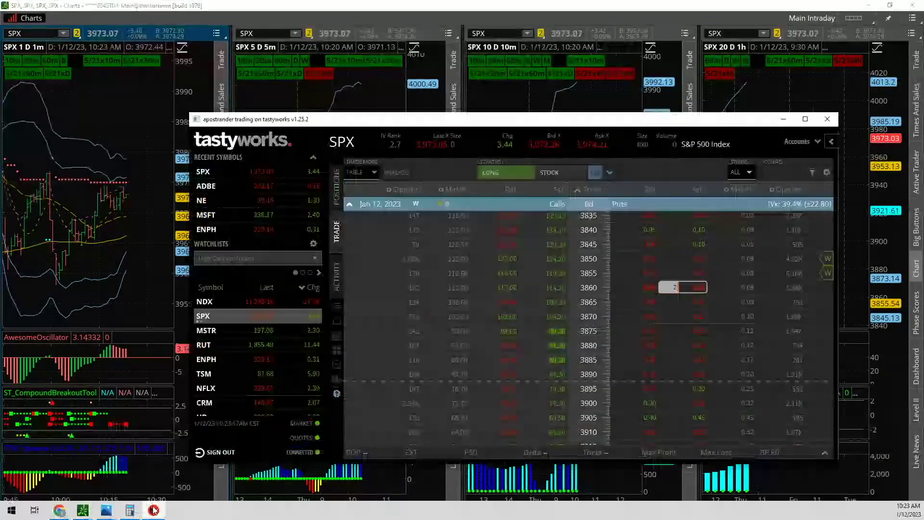
click(106, 509)
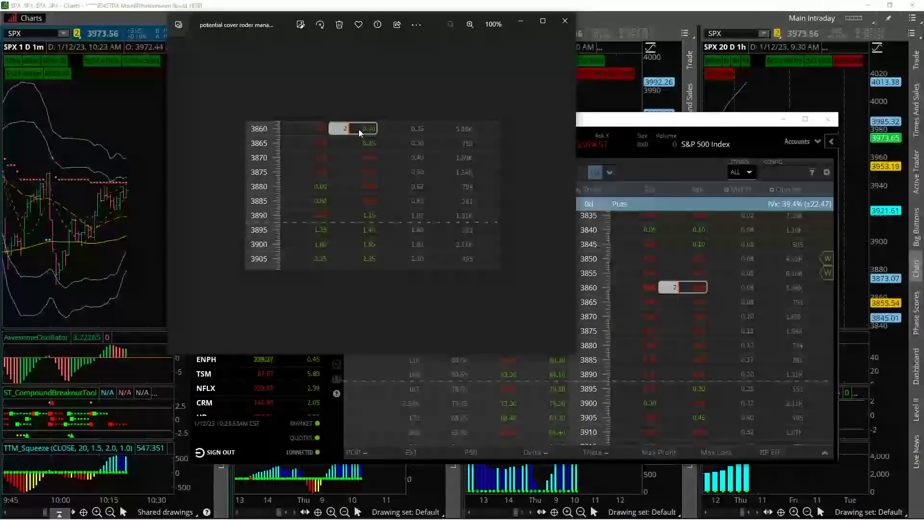
Build a Jan 12 SPX put spread selling the 3905 put and buying the 3860 put
click(643, 401)
scroll(608, 279, down, 2)
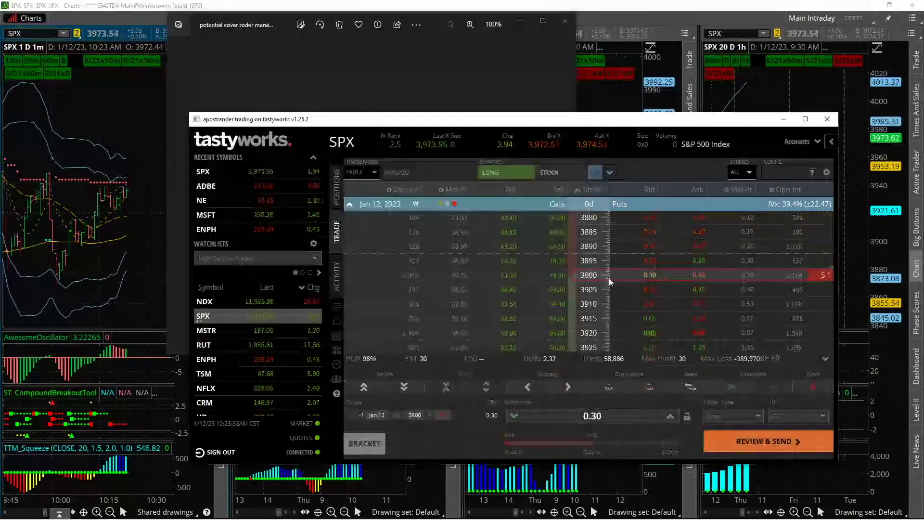
drag(621, 279, 627, 296)
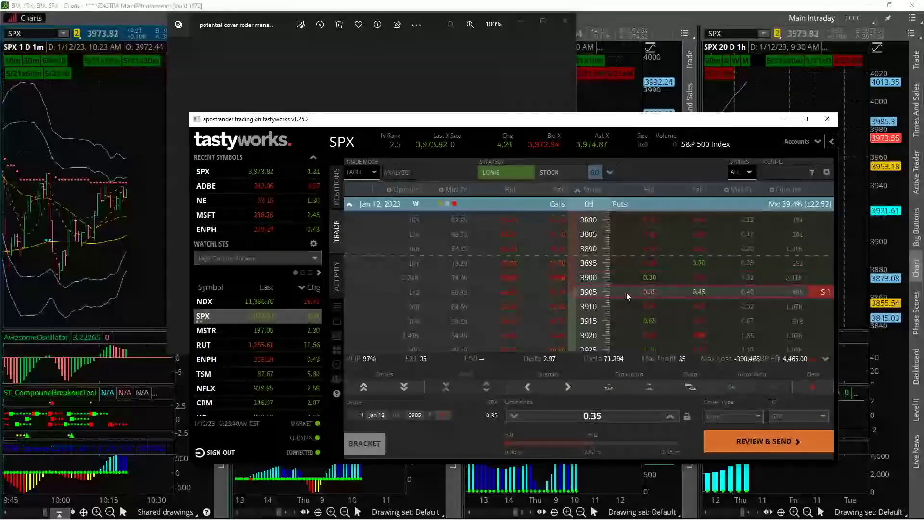
scroll(664, 292, up, 2)
click(578, 252)
scroll(592, 257, down, 2)
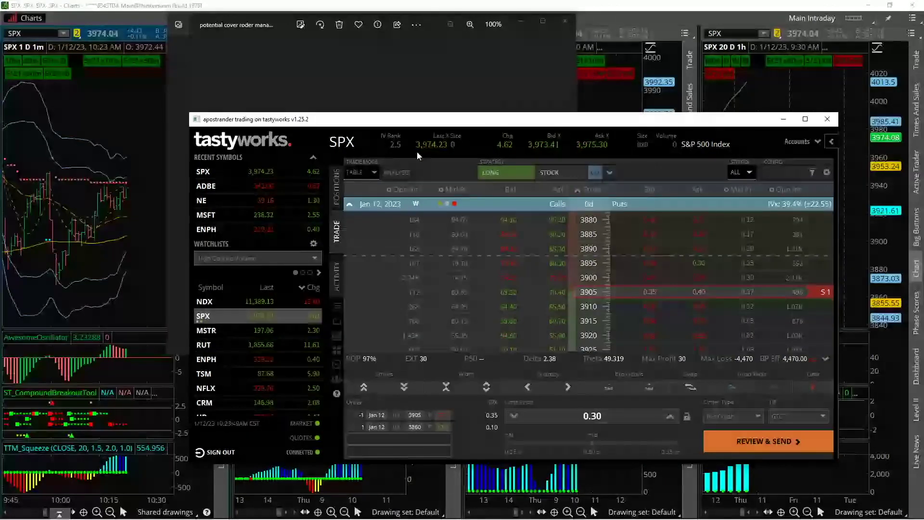
Check against the saved screenshot and set both legs to 2 contracts at 0.35 credit
key(alt+Tab)
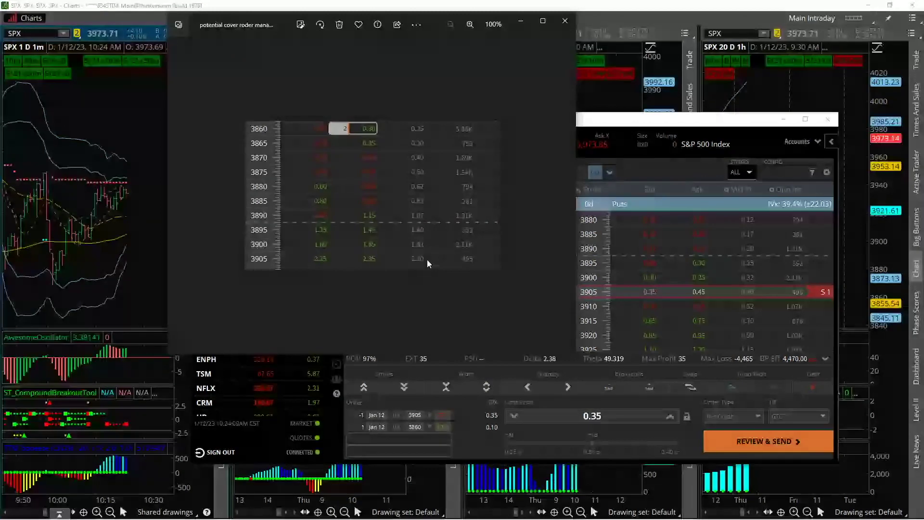
key(alt+Tab)
click(568, 387)
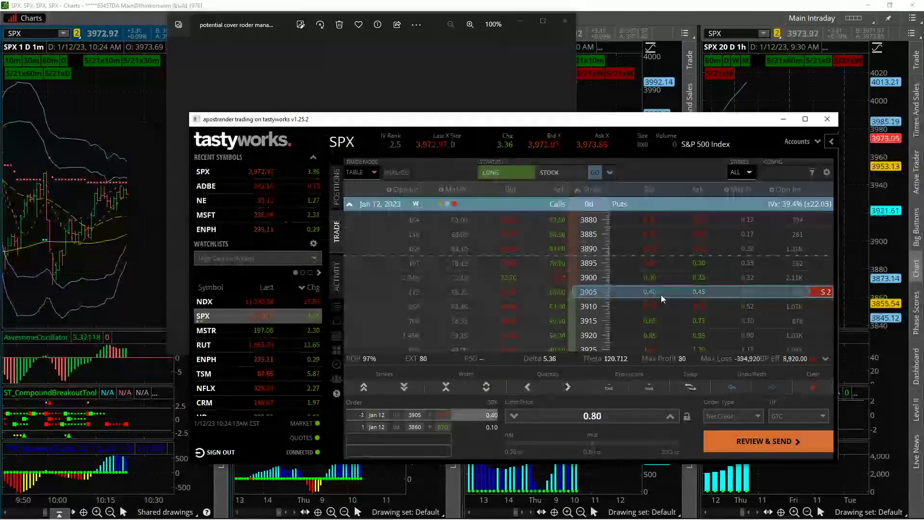
scroll(660, 294, up, 3)
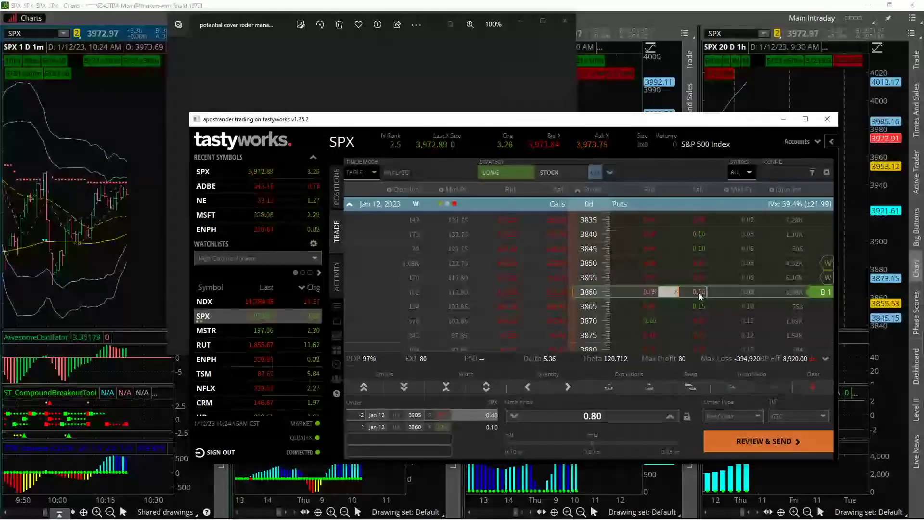
scroll(657, 296, down, 2)
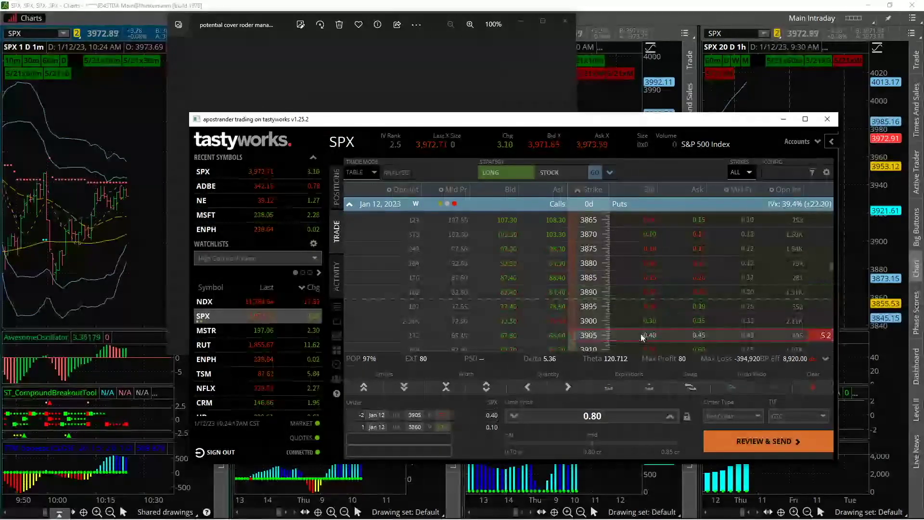
scroll(621, 332, up, 3)
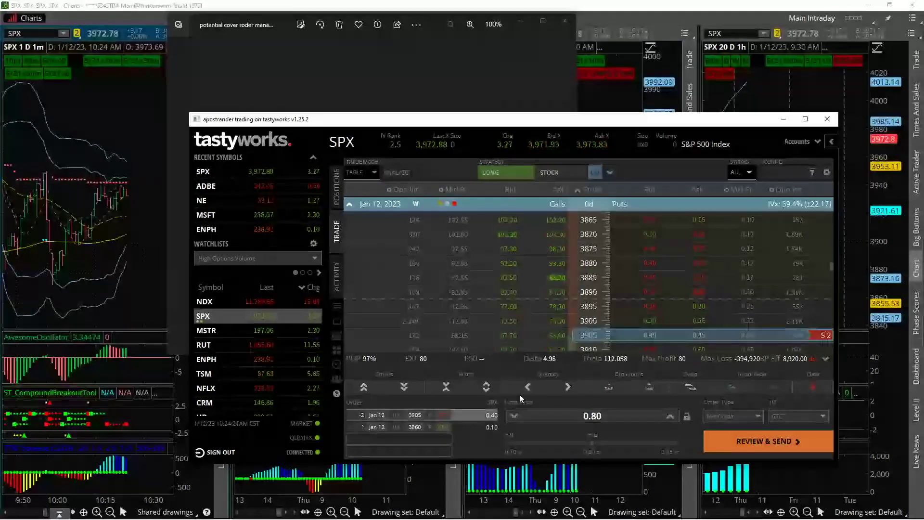
click(566, 388)
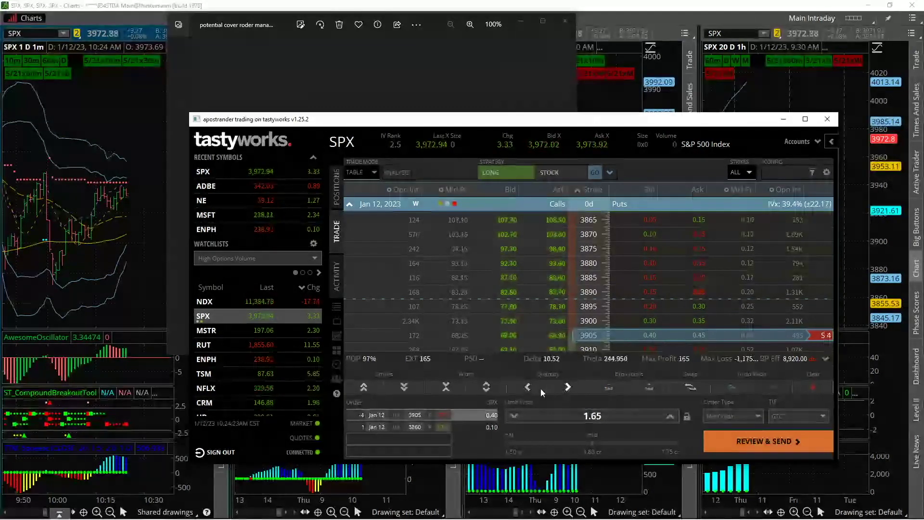
click(528, 386)
click(528, 386)
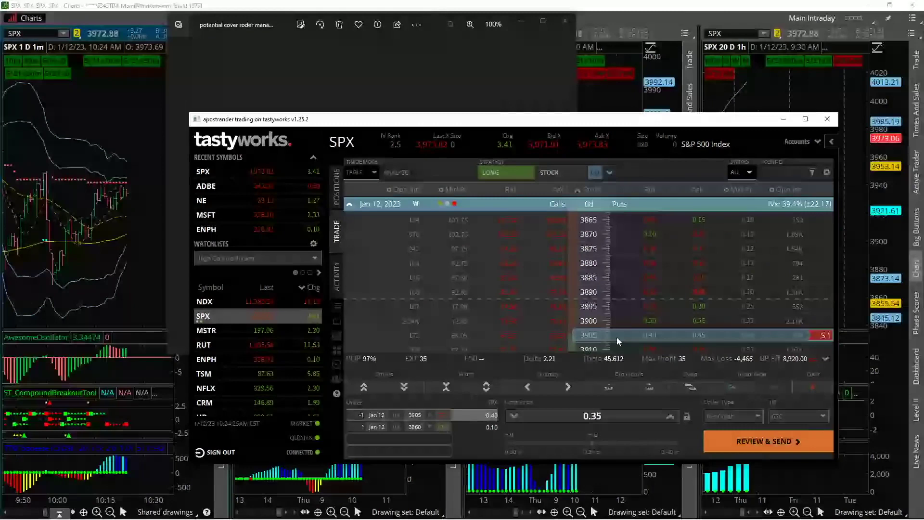
click(567, 387)
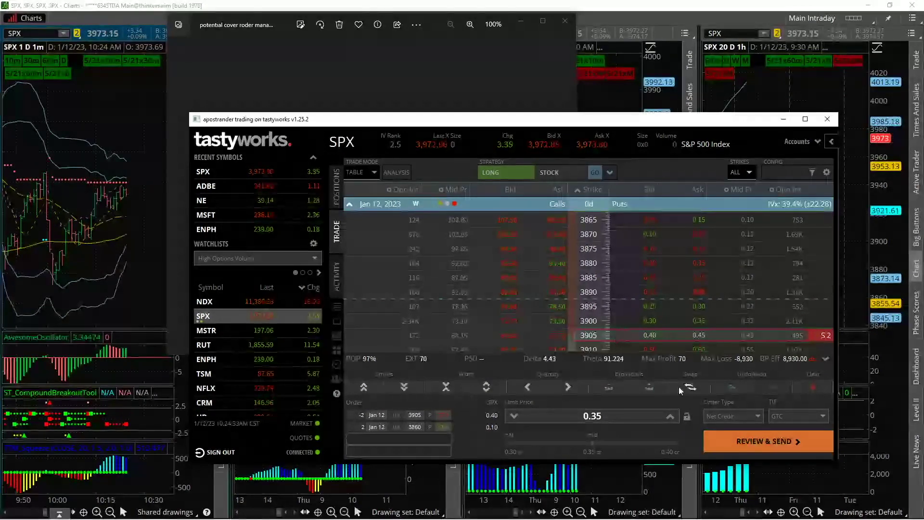
Try moving the short put leg to the 3900 strike and compare with the screenshot
drag(636, 340, 634, 319)
click(436, 94)
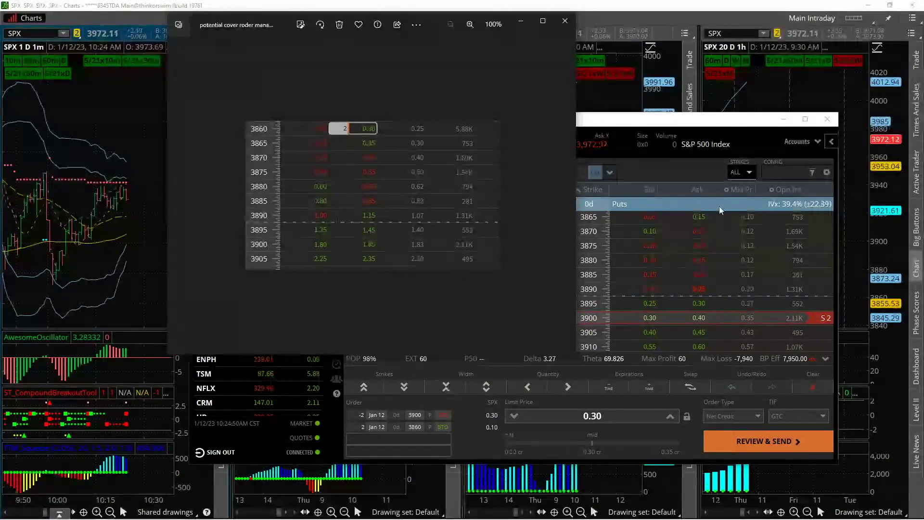
click(654, 126)
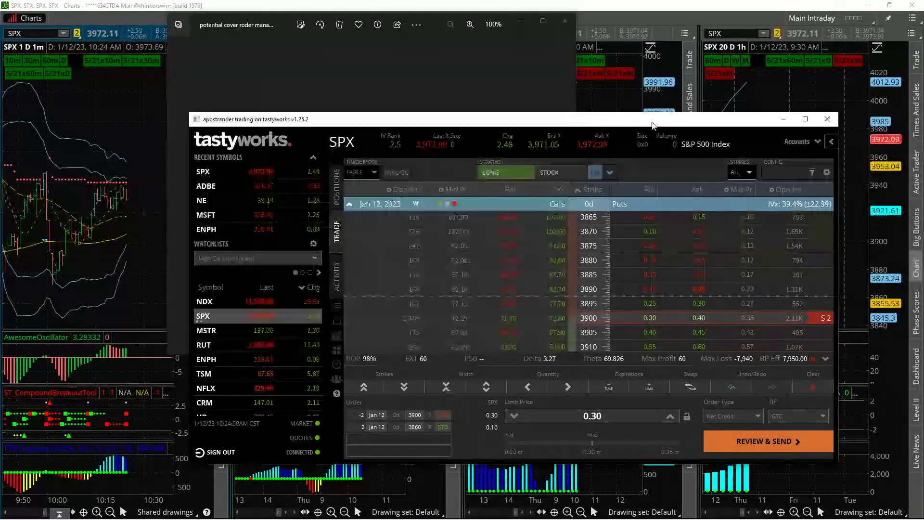
Swap the 3900 short put back to 3905, restoring the two-lot 0.35-credit order
click(599, 321)
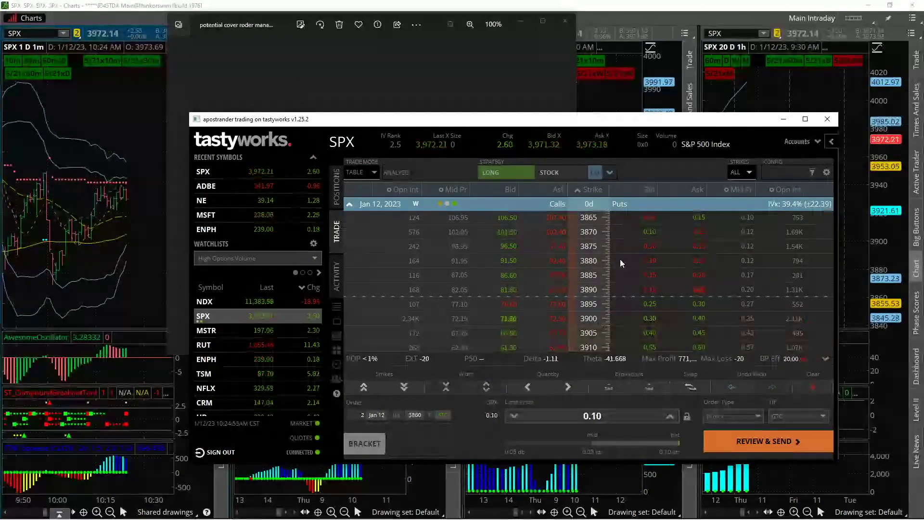
click(487, 63)
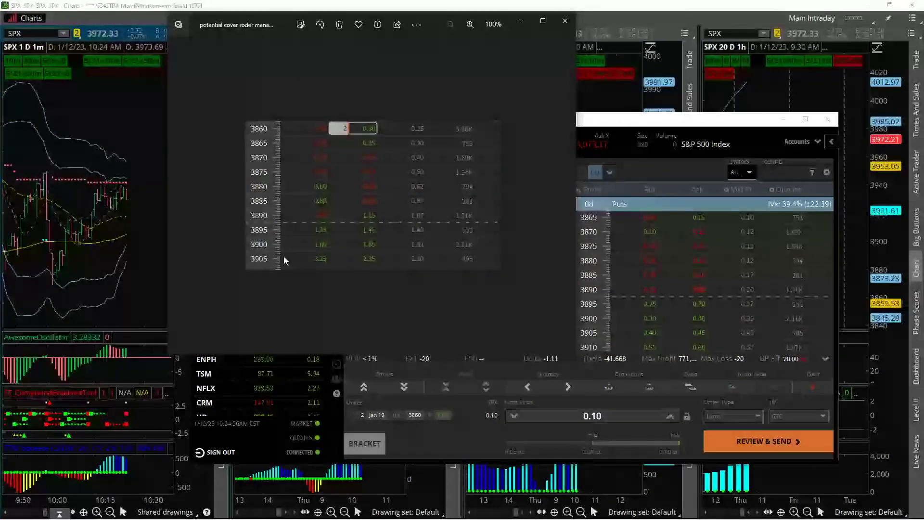
click(649, 332)
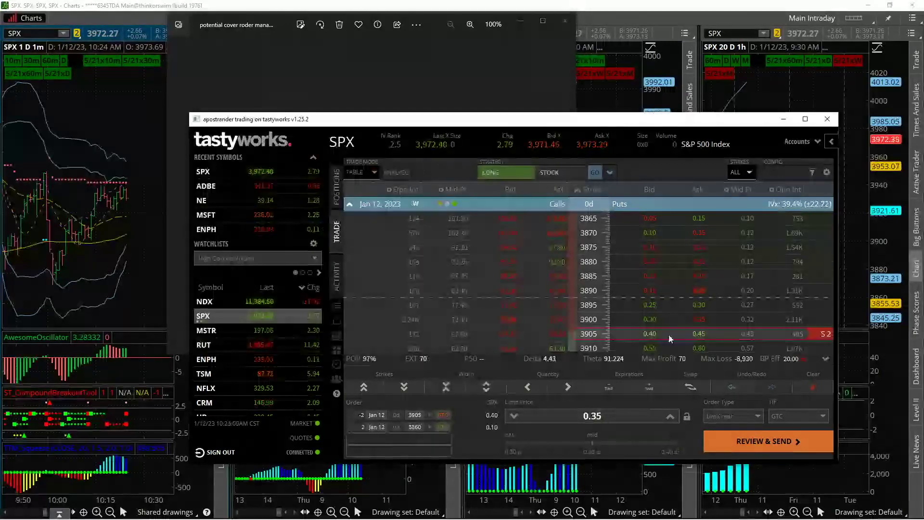
click(484, 28)
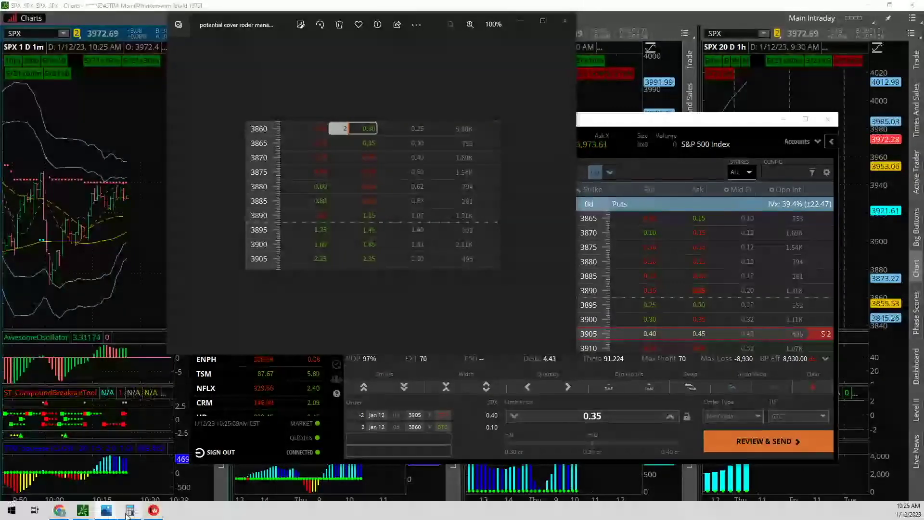
click(130, 510)
Multiply the 0.65 fill price by 2 contracts in Calculator, giving 1.3
click(224, 458)
click(224, 423)
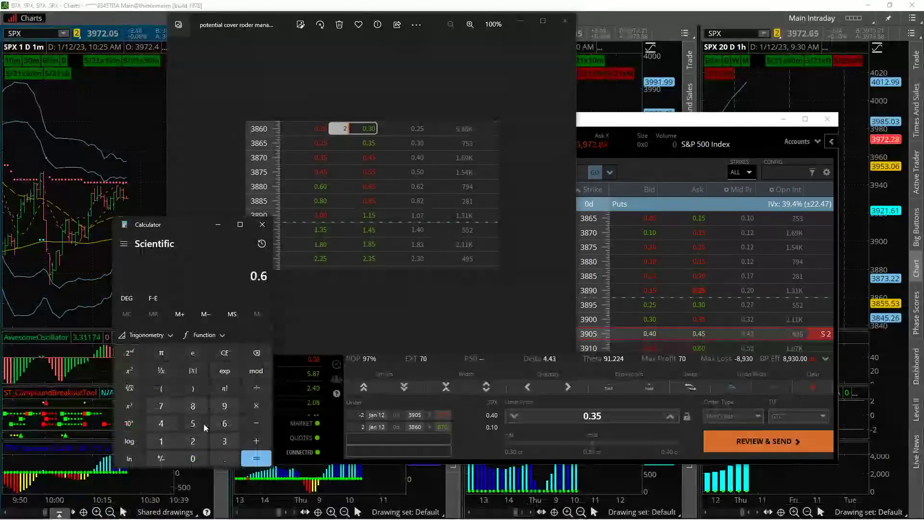
click(203, 424)
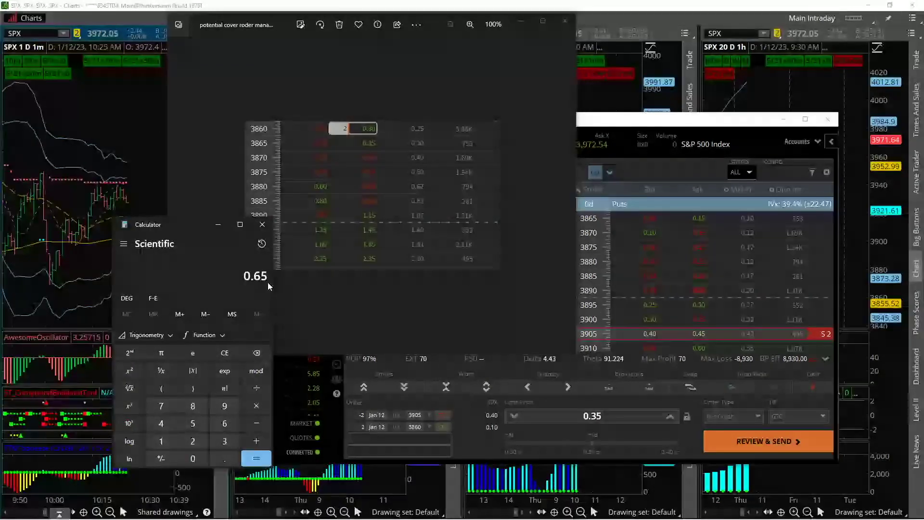
click(256, 406)
click(192, 441)
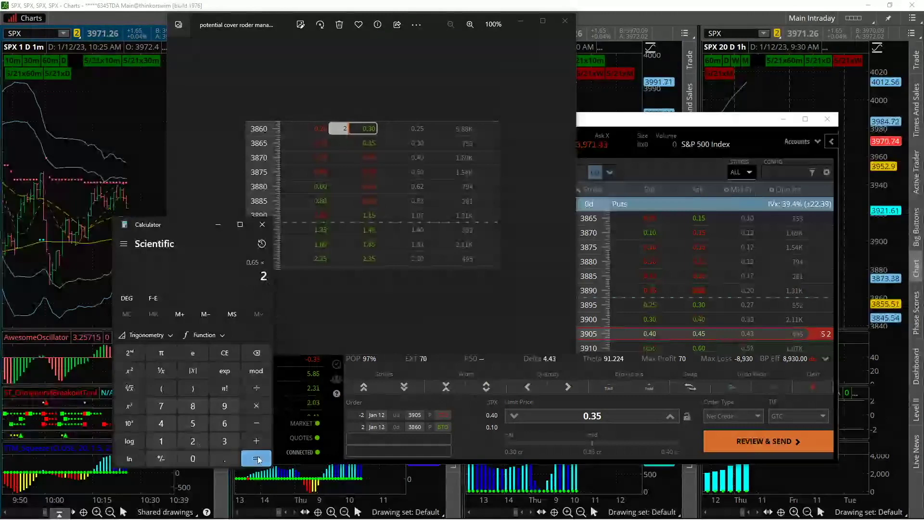
click(256, 458)
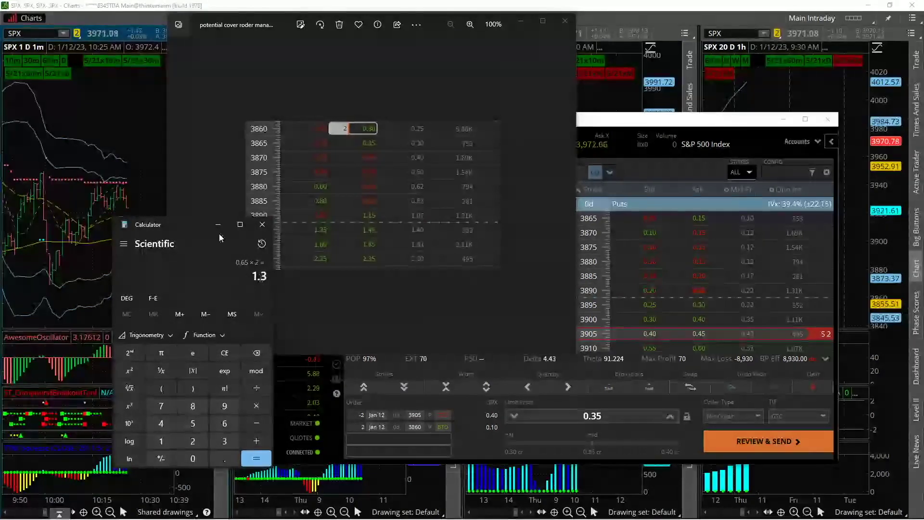
Subtract 2.3 from the 1.3 result to get -1, and return to the tastyworks order
drag(195, 222, 148, 231)
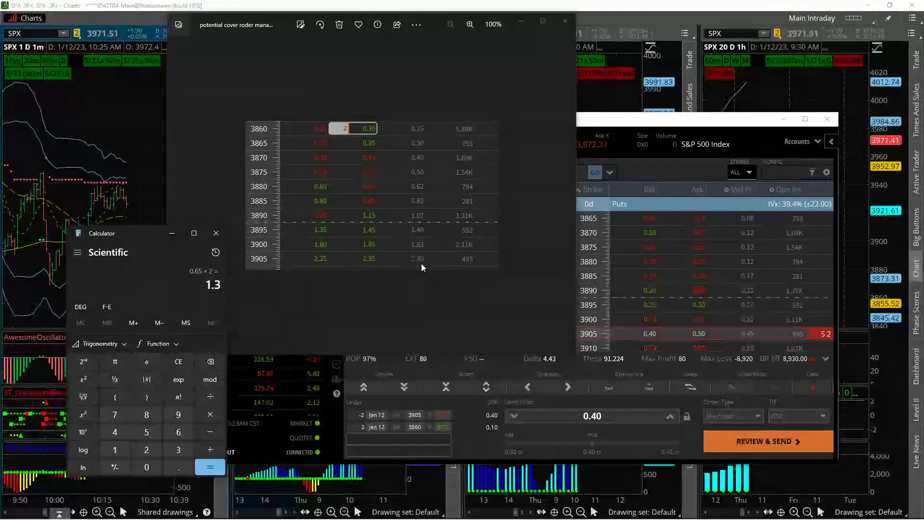
click(210, 432)
click(146, 450)
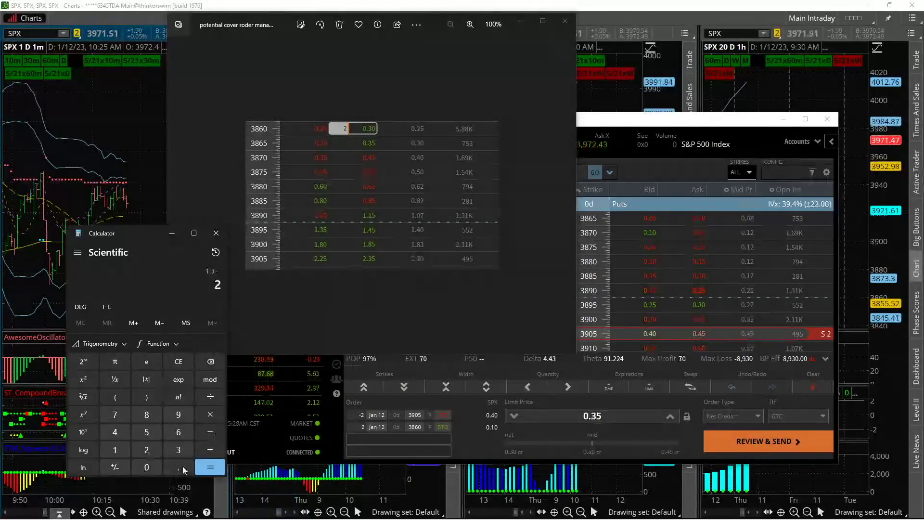
click(183, 470)
click(183, 455)
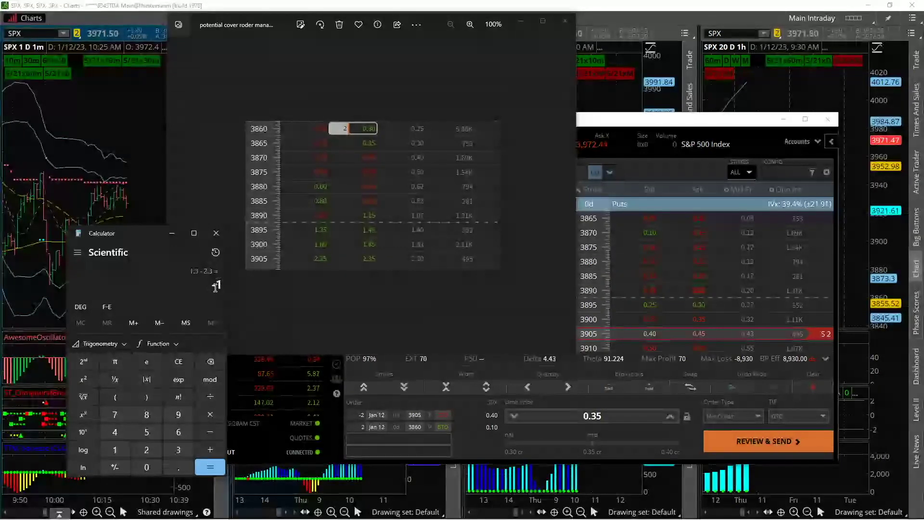
key(Return)
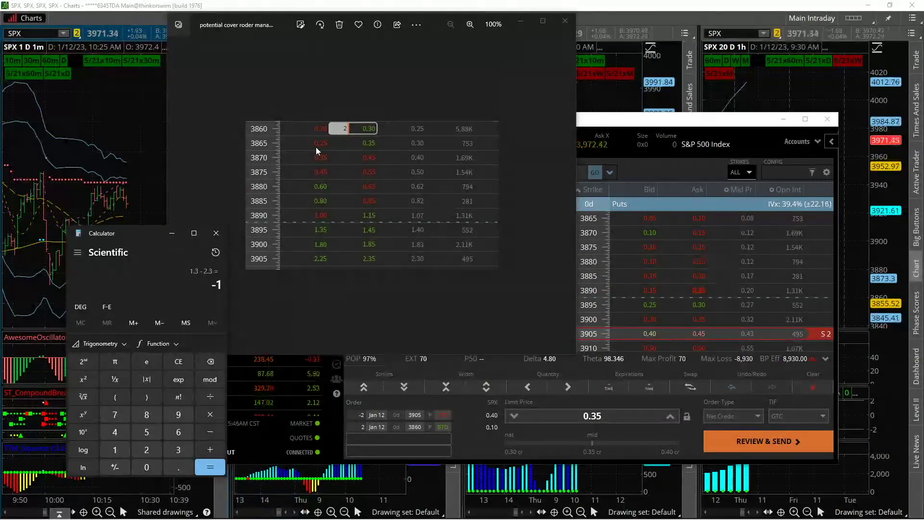
click(721, 131)
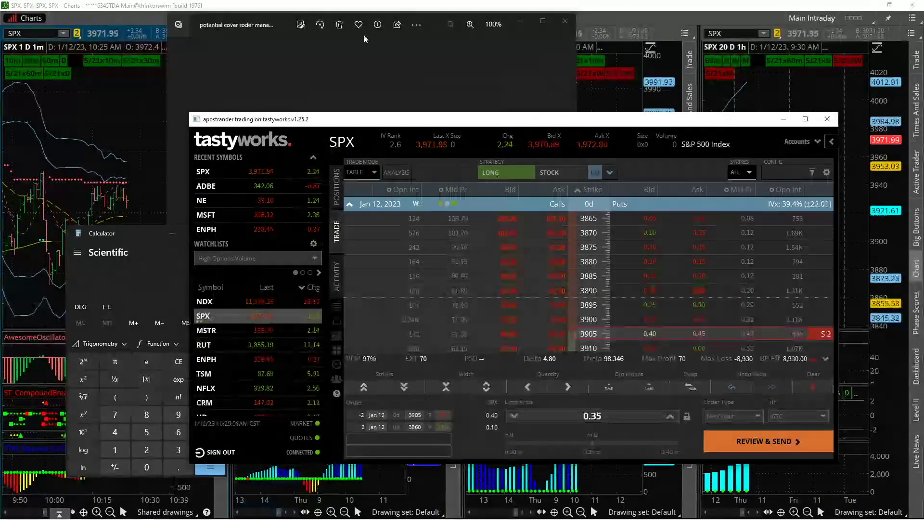
Move the photo viewer to mid-screen and tastyworks to the top, then begin entering 2.3
drag(249, 24, 451, 257)
drag(284, 119, 308, 321)
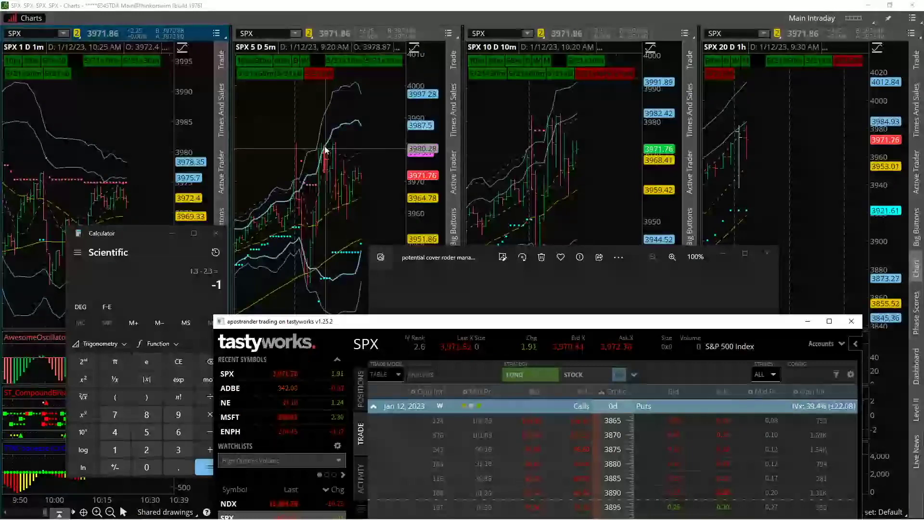
drag(439, 324, 394, 34)
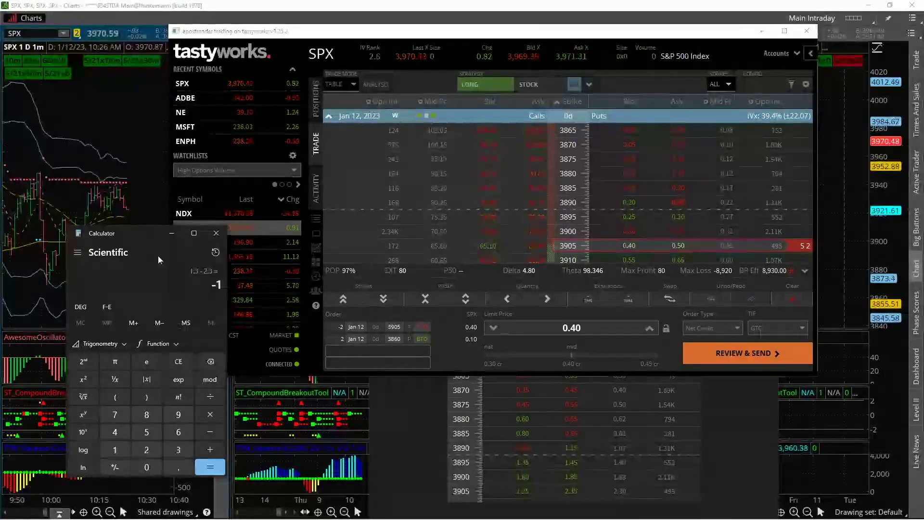
click(146, 450)
click(178, 467)
Calculate 2.3 − 0.45 = 1.85 in Calculator
click(178, 450)
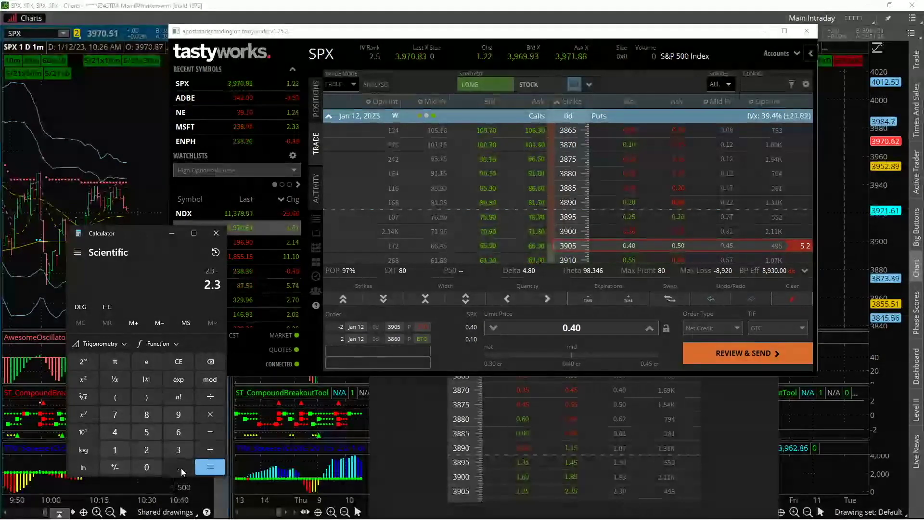
text(-.45)
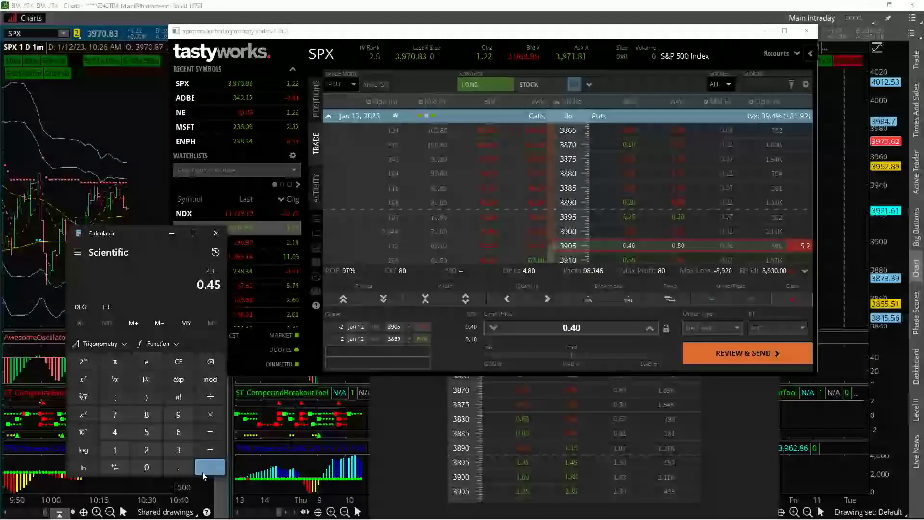
key(Return)
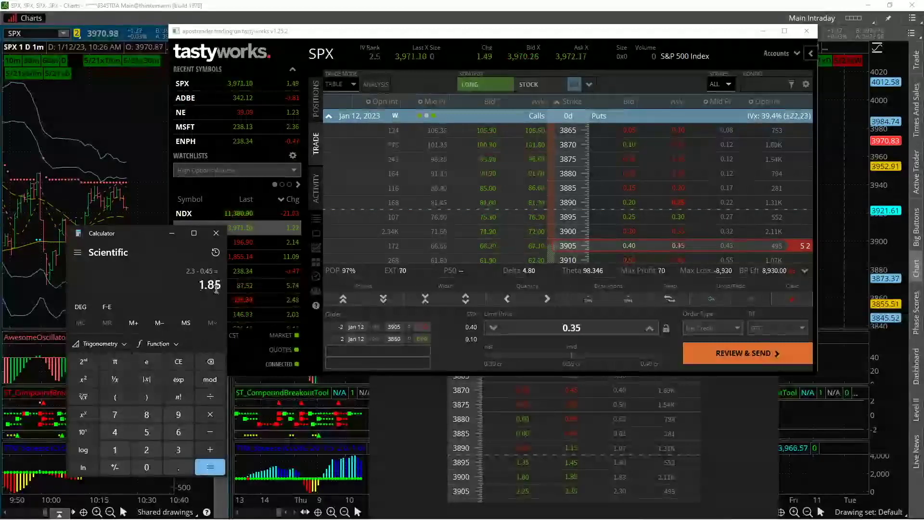
scroll(625, 207, up, 3)
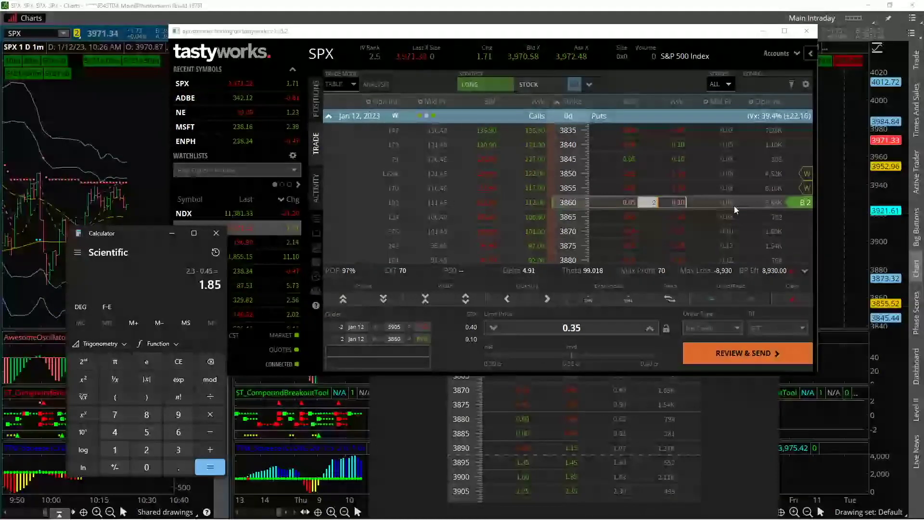
scroll(601, 241, down, 1)
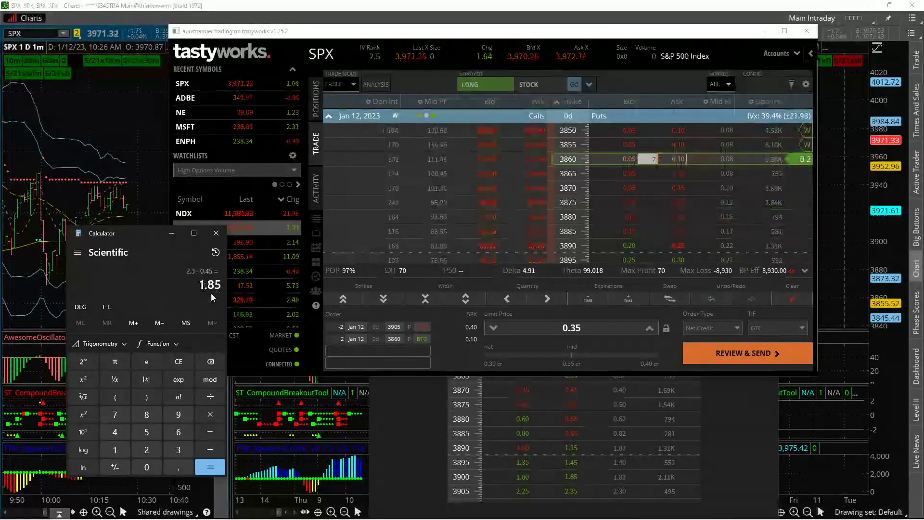
Calculate 1.85 − 1.3 = 0.55
click(224, 432)
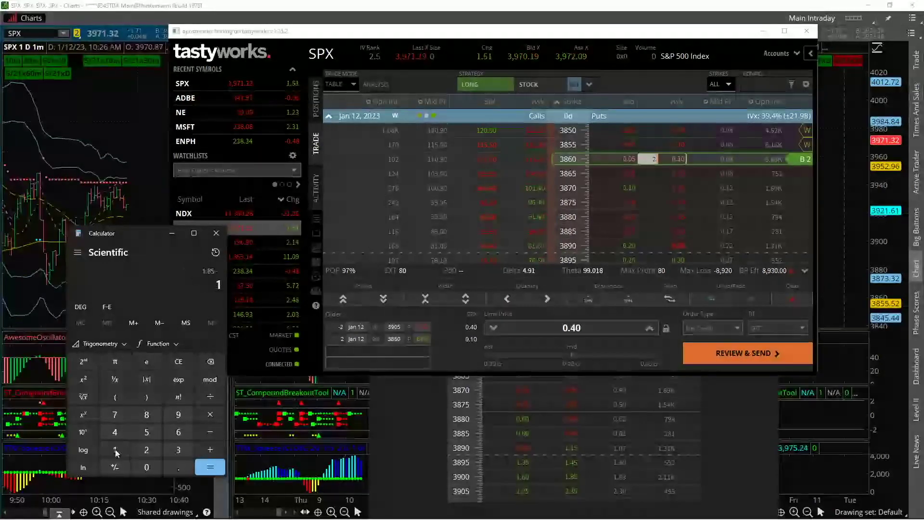
click(115, 450)
click(178, 467)
click(178, 449)
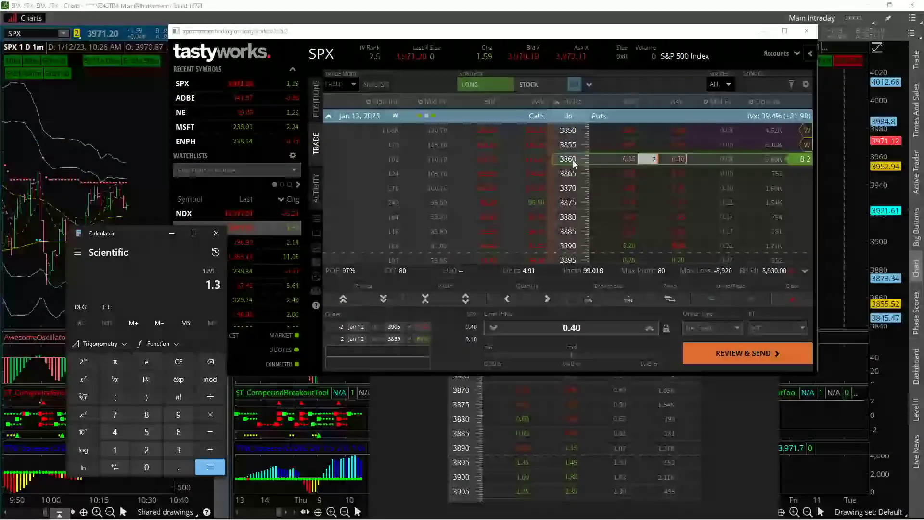
click(212, 468)
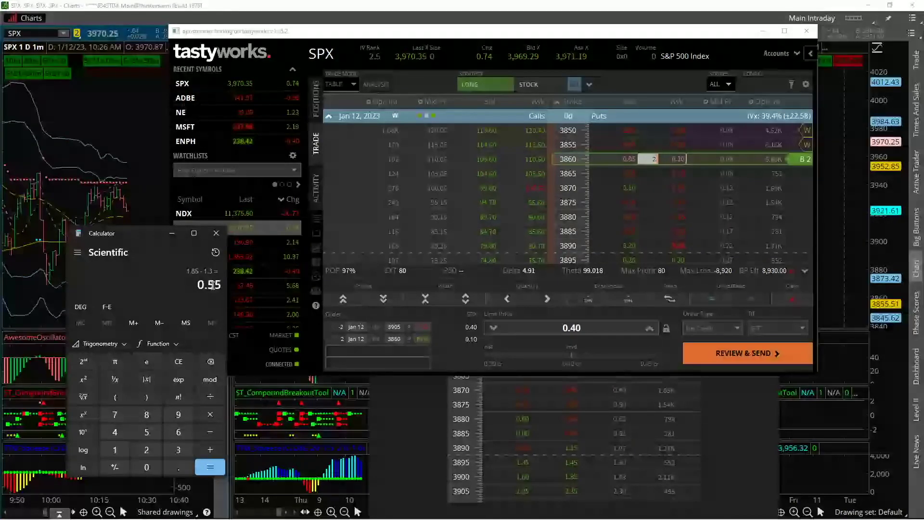
Reduce the 3905/3860 put spread to one contract per leg, now at 0.45 credit
scroll(684, 187, down, 2)
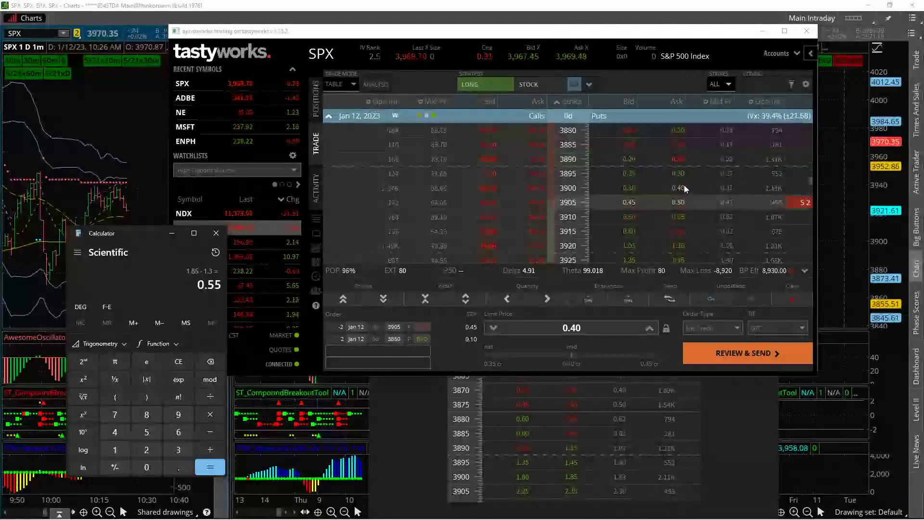
scroll(684, 185, up, 1)
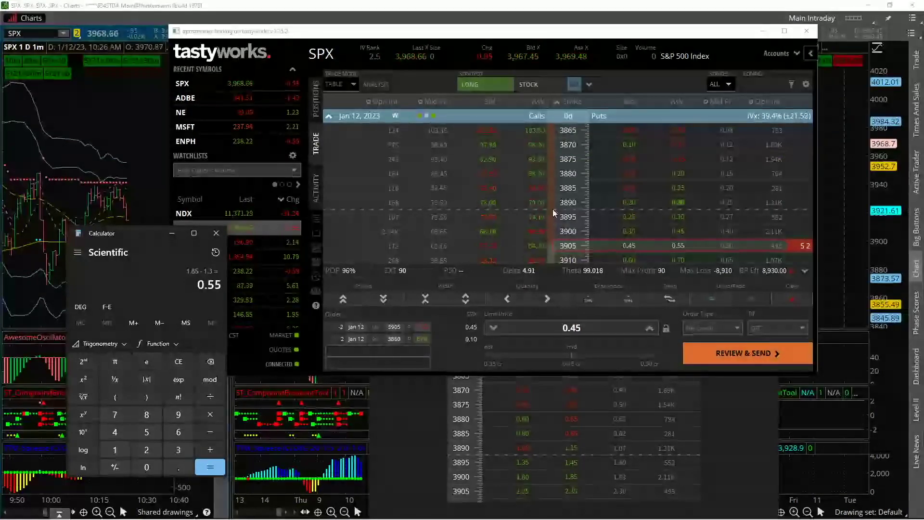
scroll(580, 220, up, 2)
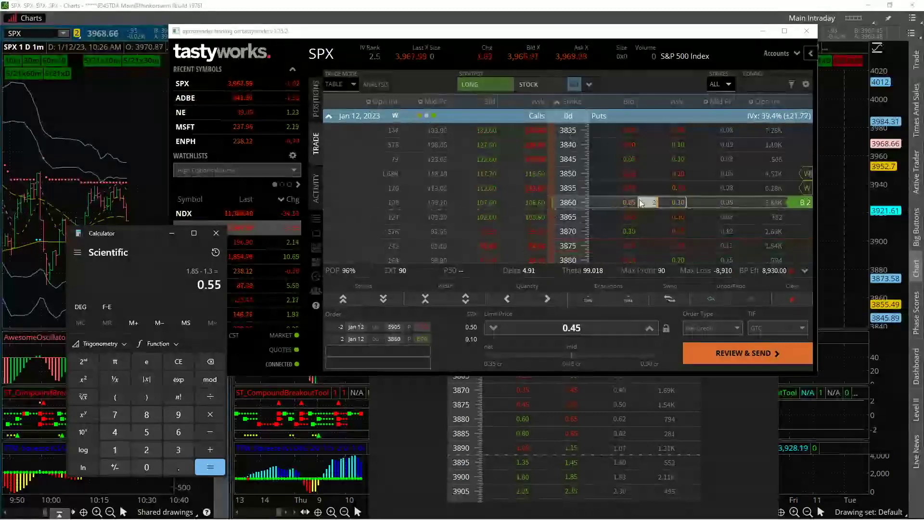
scroll(551, 235, down, 3)
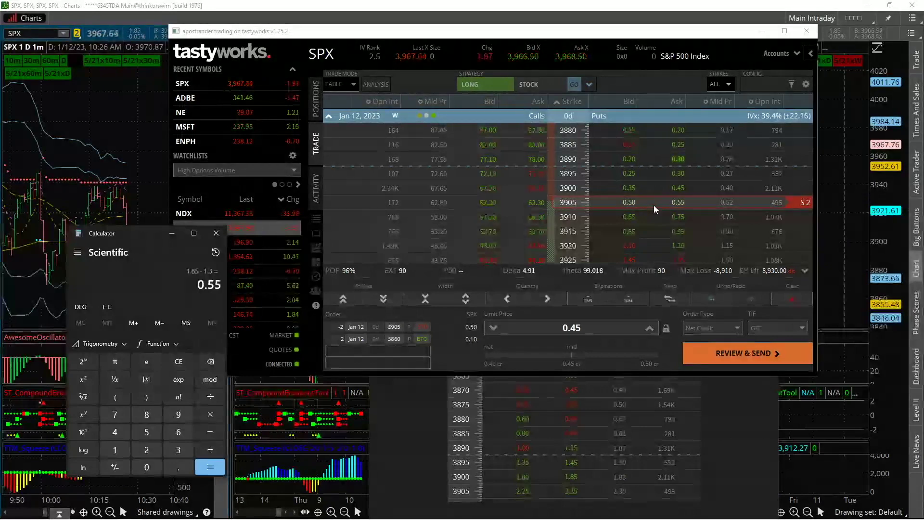
scroll(654, 204, up, 3)
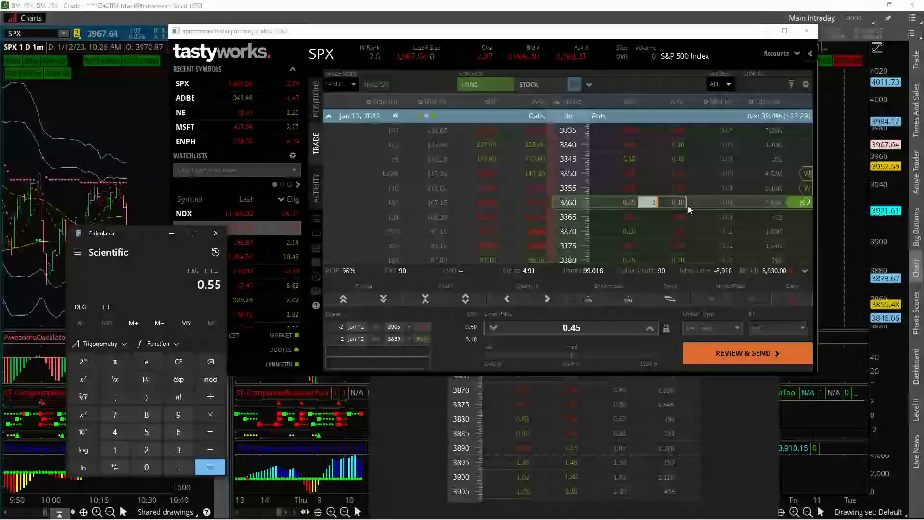
scroll(694, 207, down, 2)
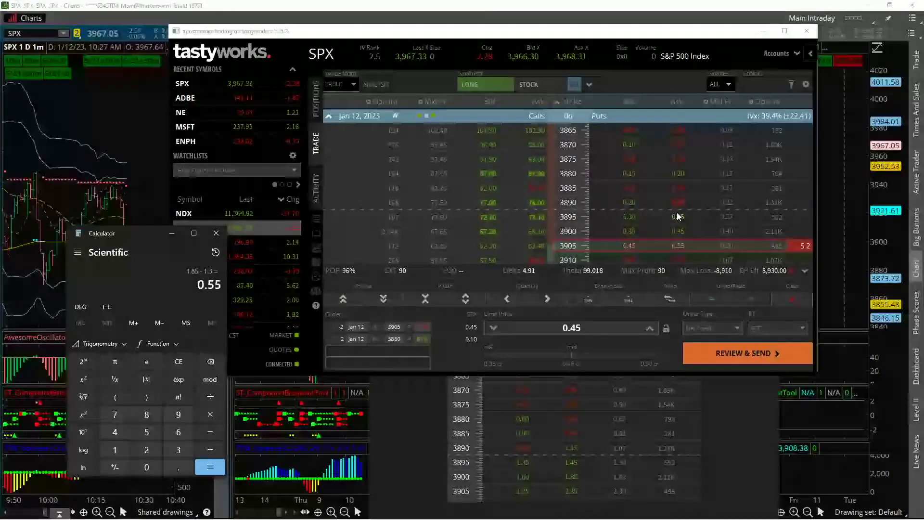
scroll(676, 213, down, 1)
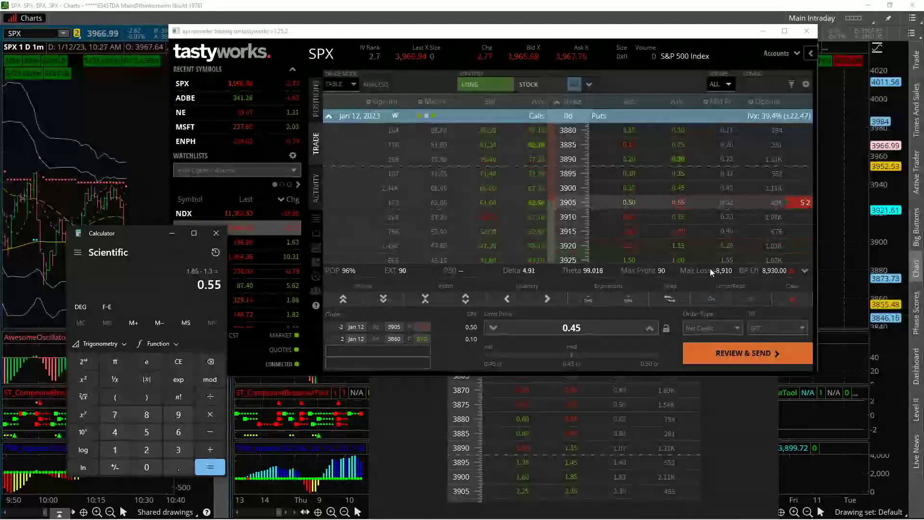
click(504, 301)
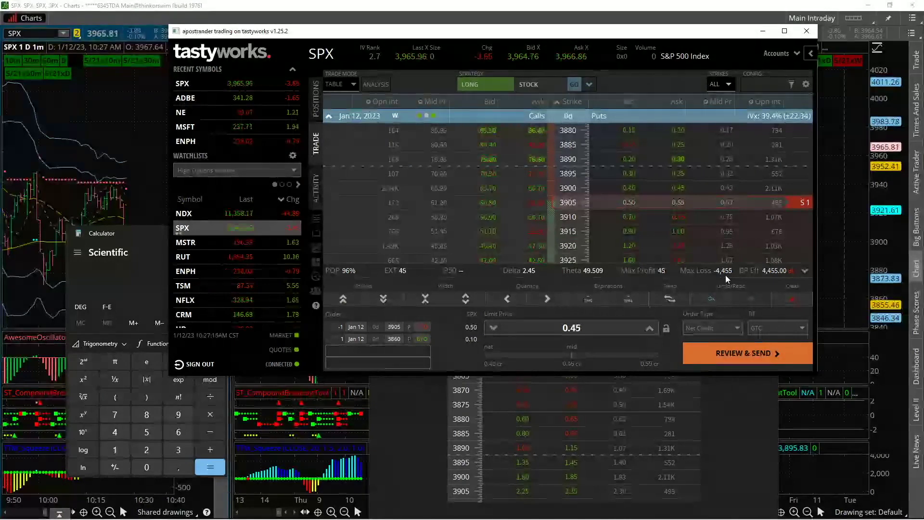
Add a long 3910 put leg, forming a three-leg 3860/3905/3910 order at 0.20 debit
click(677, 216)
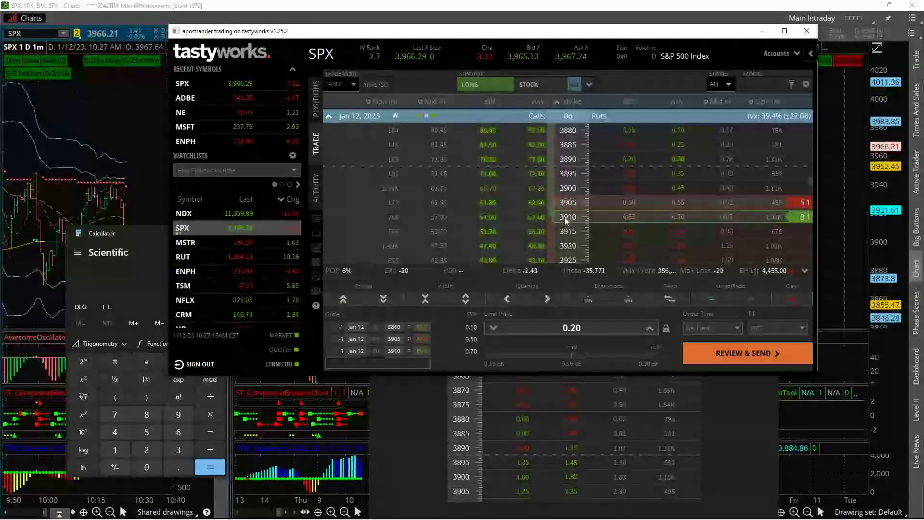
click(669, 217)
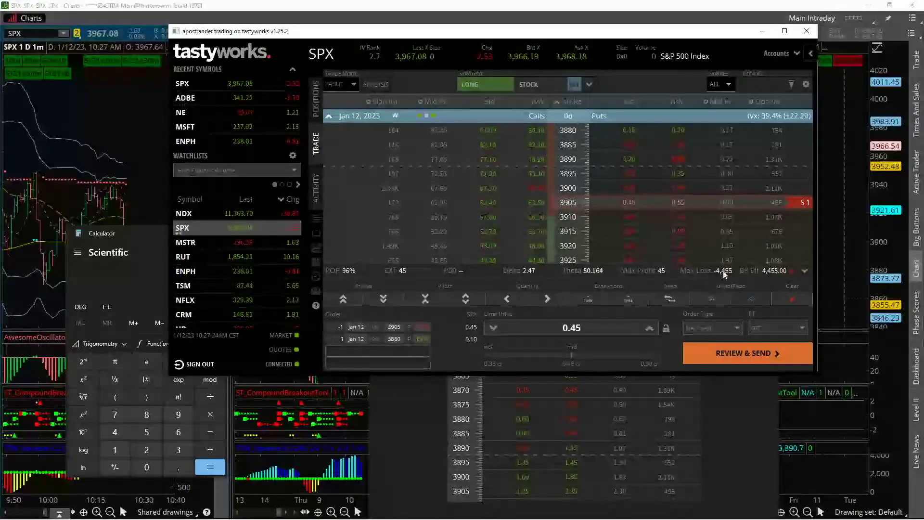
click(684, 216)
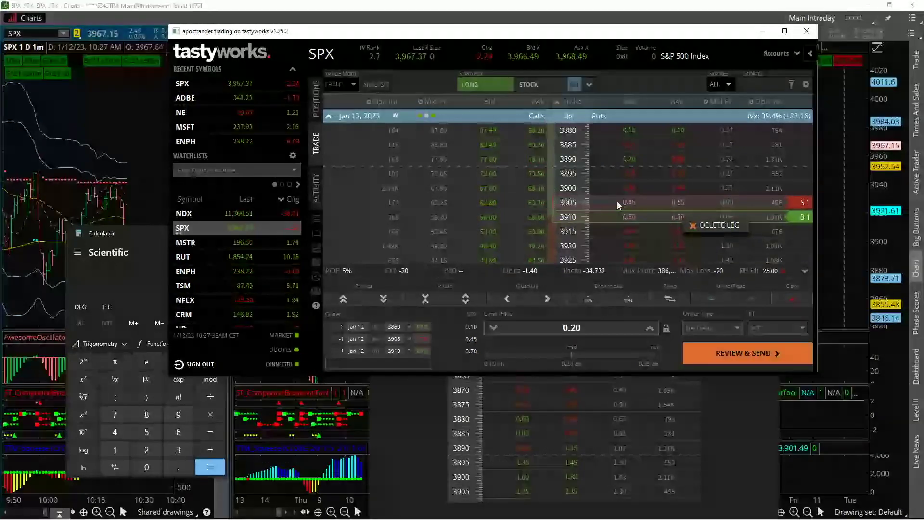
scroll(614, 221, up, 2)
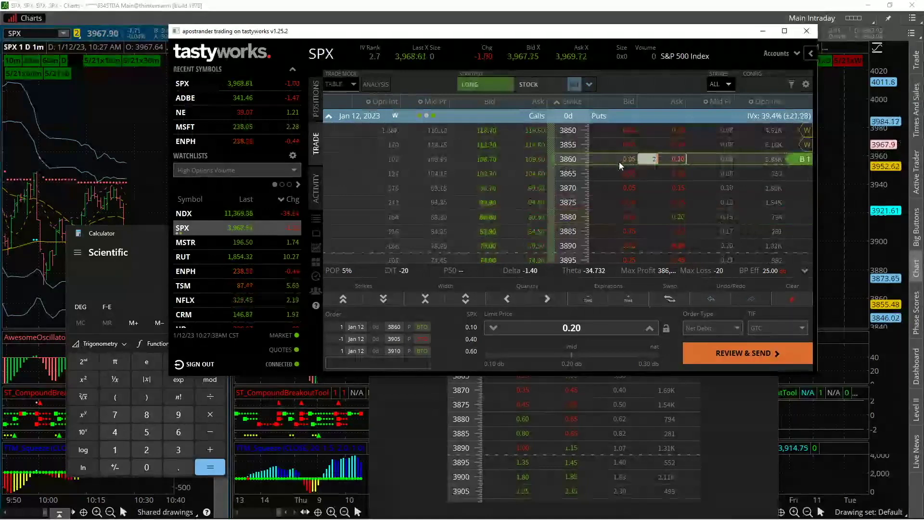
scroll(611, 186, down, 1)
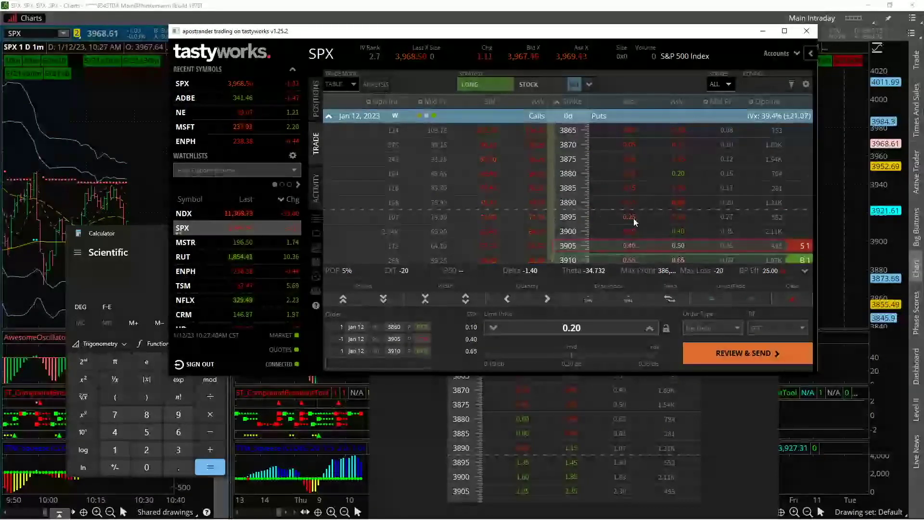
scroll(612, 211, down, 1)
click(123, 239)
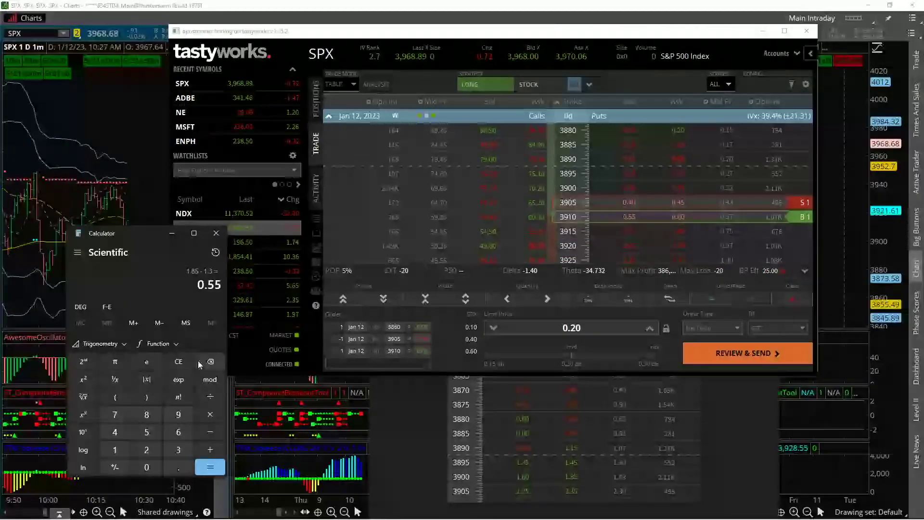
Calculate 2.3 − 0.55 = 1.75 in Calculator
text(2.3)
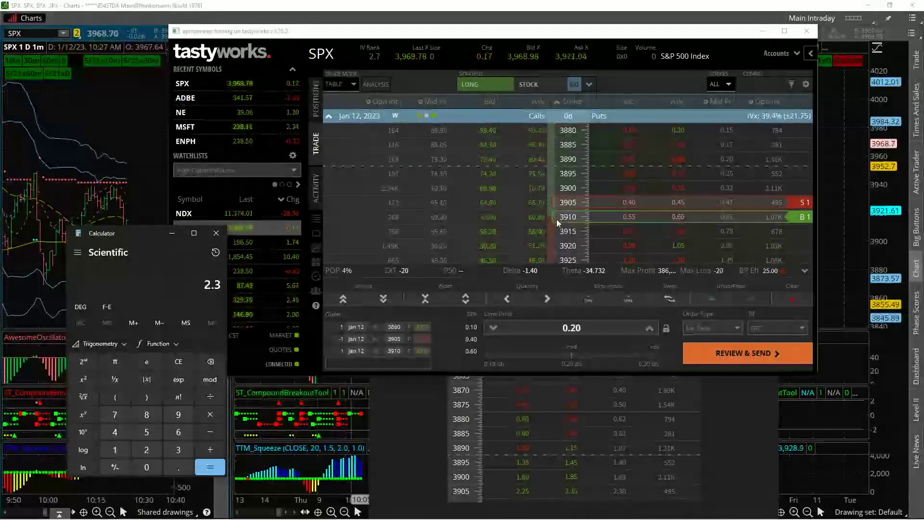
click(210, 448)
text(0.55)
click(213, 468)
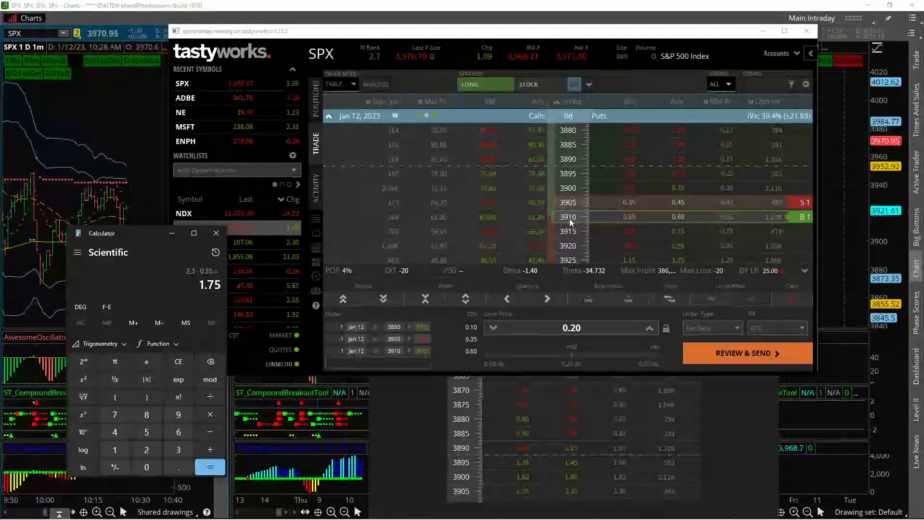
Subtract 1.3 from 1.75 to confirm 0.45 remains
scroll(560, 161, up, 2)
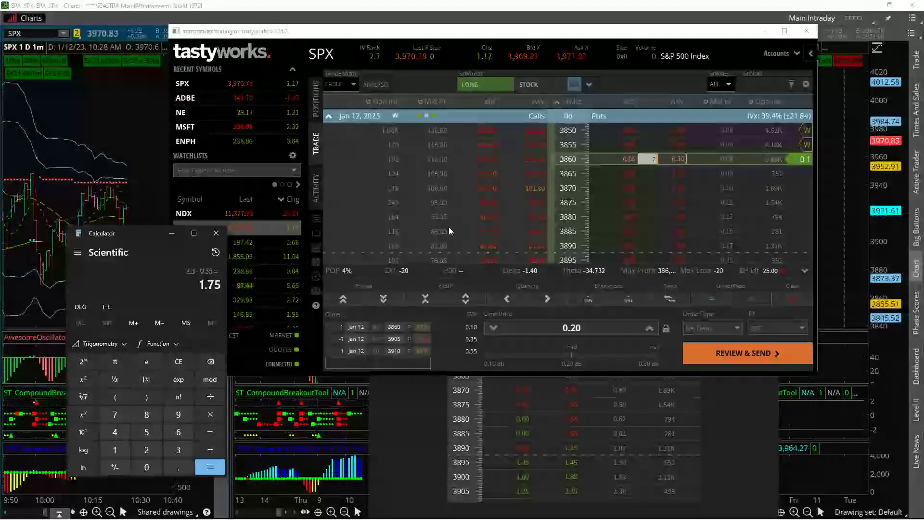
click(210, 431)
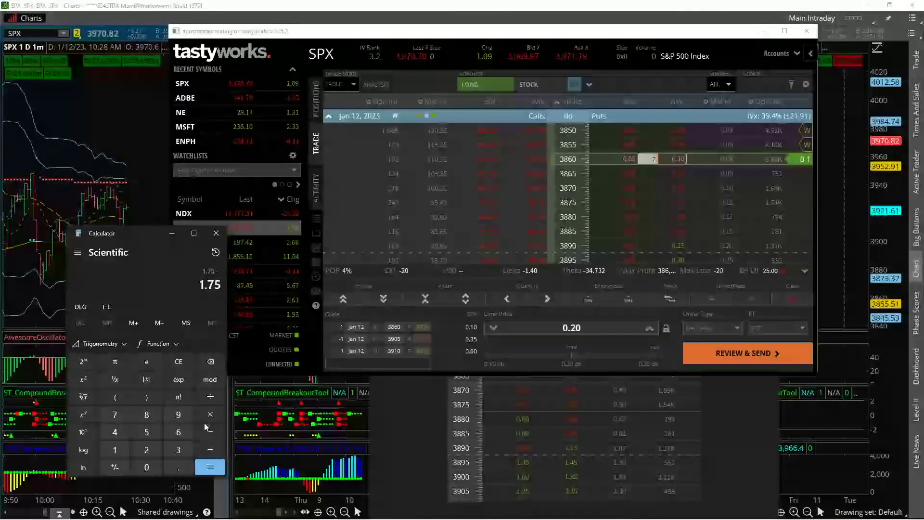
click(115, 450)
click(178, 467)
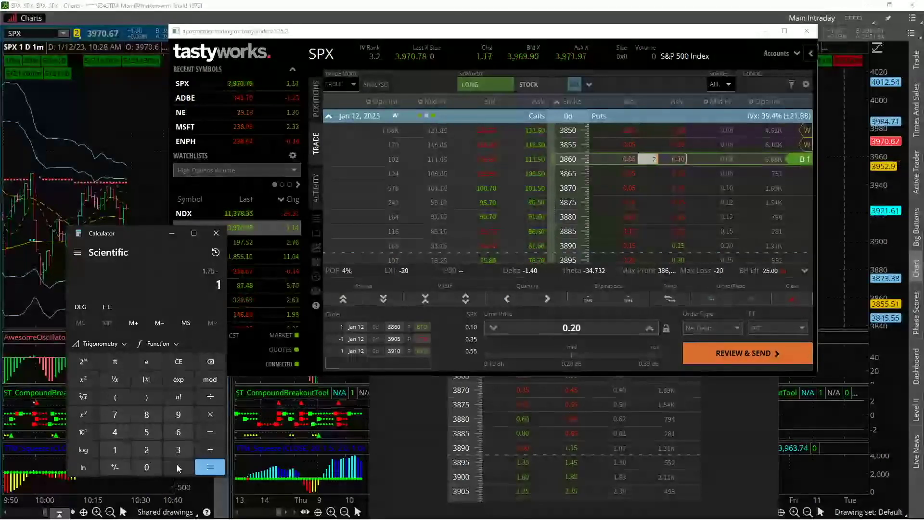
click(178, 449)
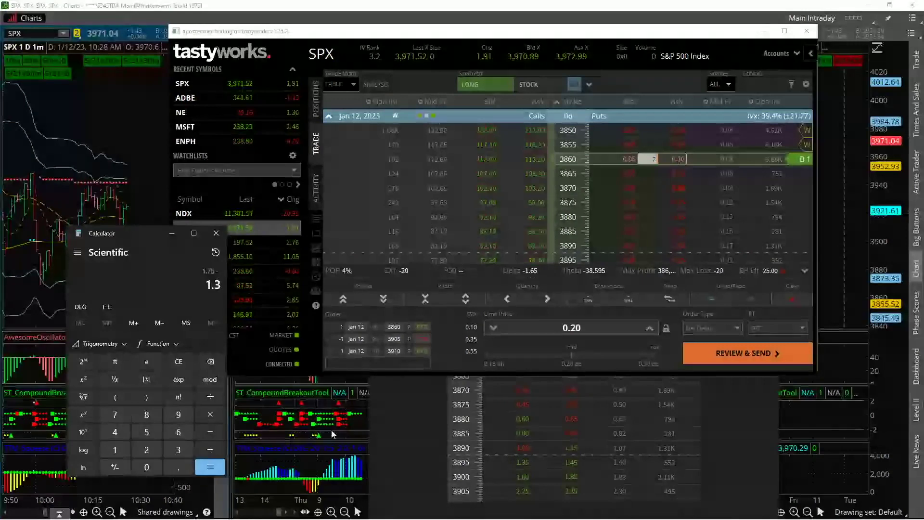
click(210, 467)
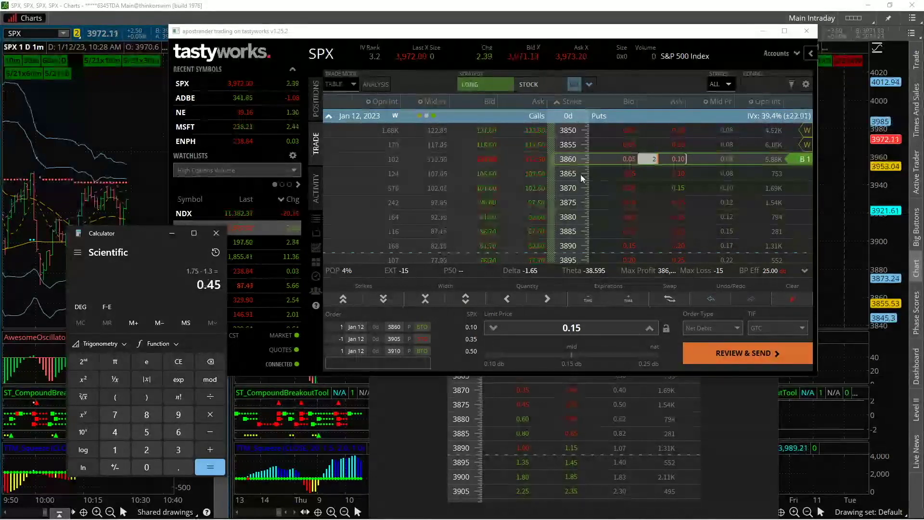
scroll(617, 169, down, 1)
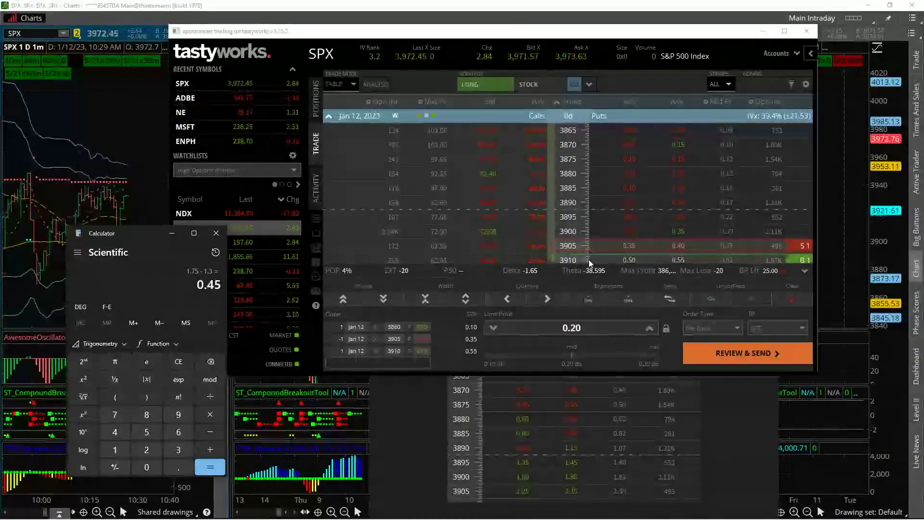
scroll(625, 214, up, 3)
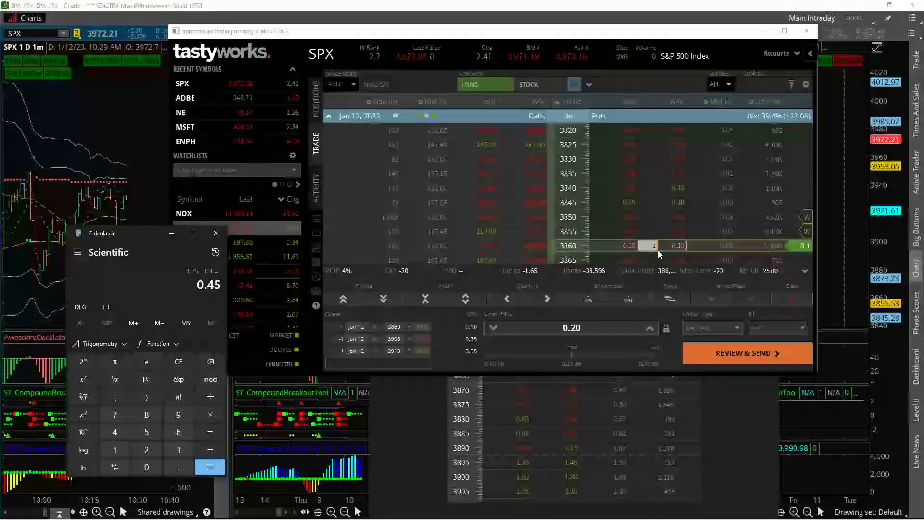
scroll(645, 217, down, 3)
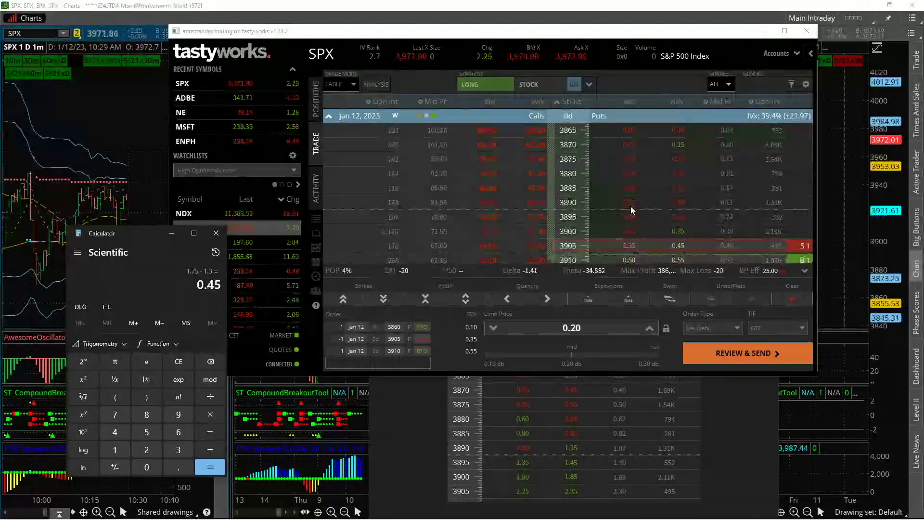
scroll(629, 197, up, 1)
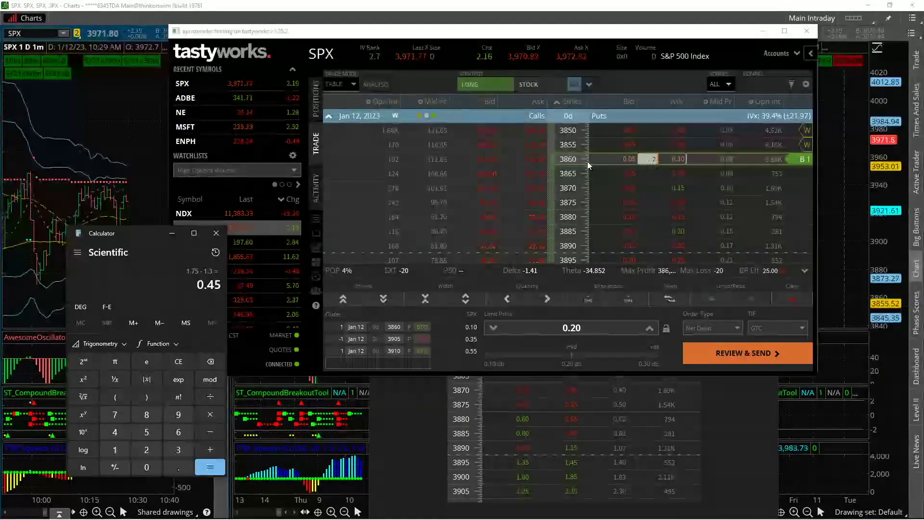
scroll(574, 236, down, 1)
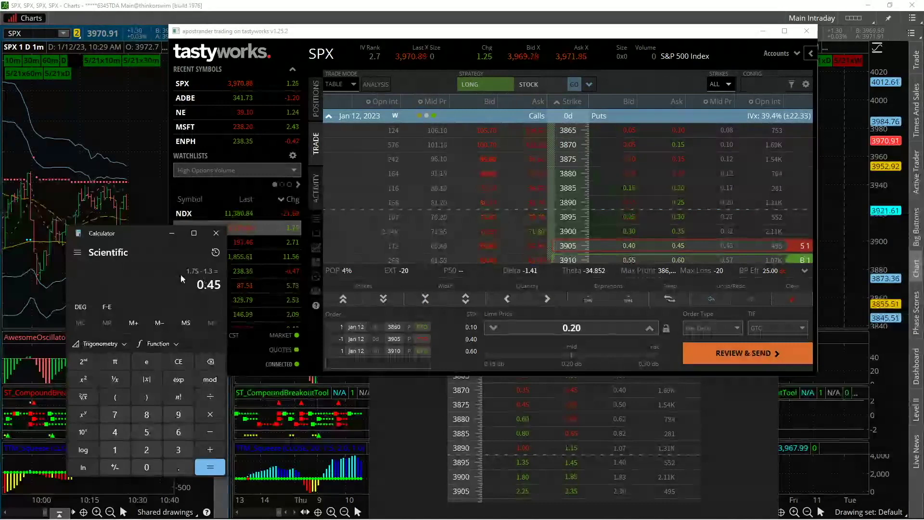
mouse_move(363, 519)
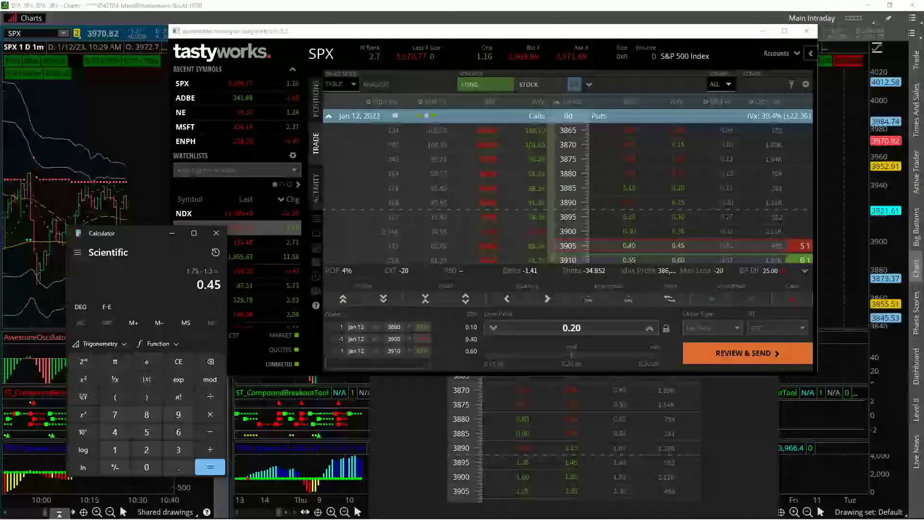
click(593, 161)
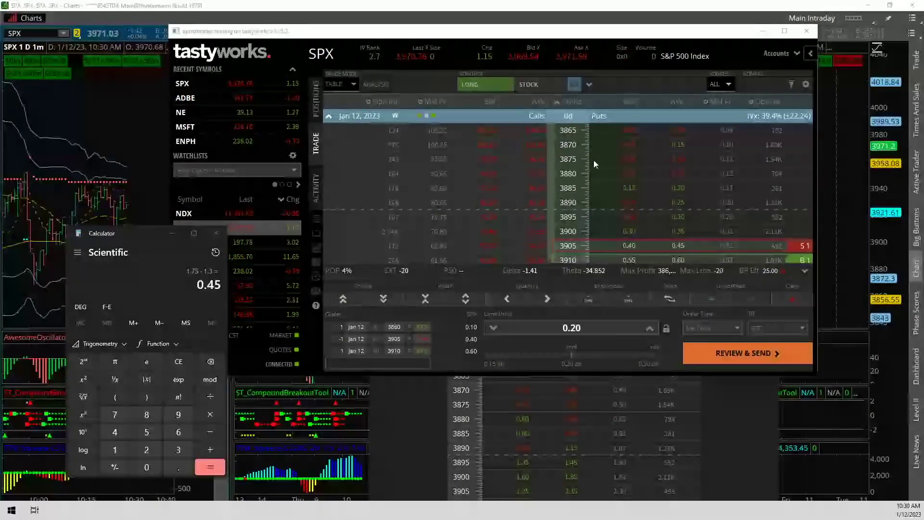
Look over the four SPX thinkorswim charts, then restore tastyworks showing the 0.15-debit three-leg order
key(alt+Tab)
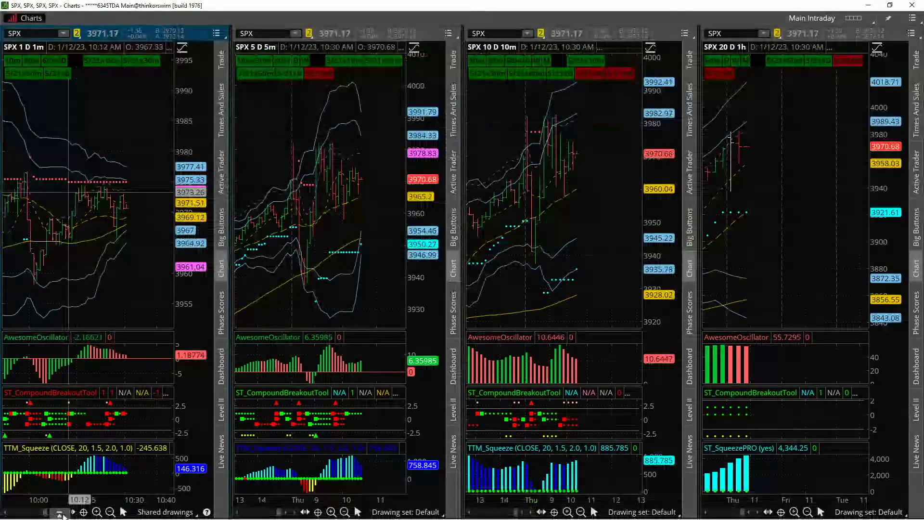
mouse_move(115, 518)
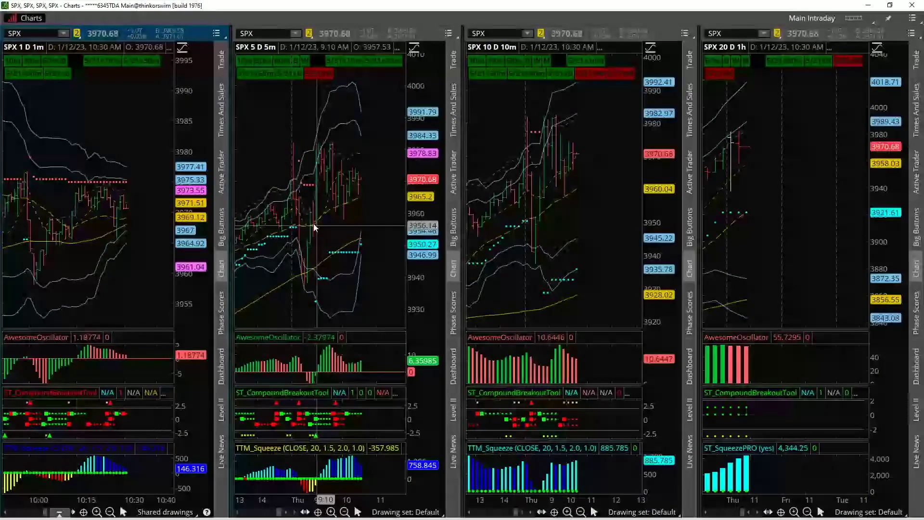
click(130, 510)
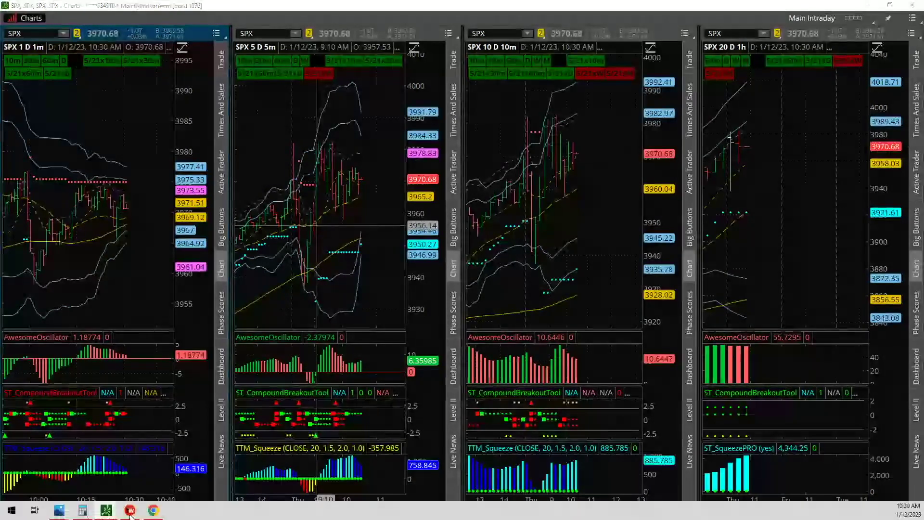
scroll(579, 194, down, 1)
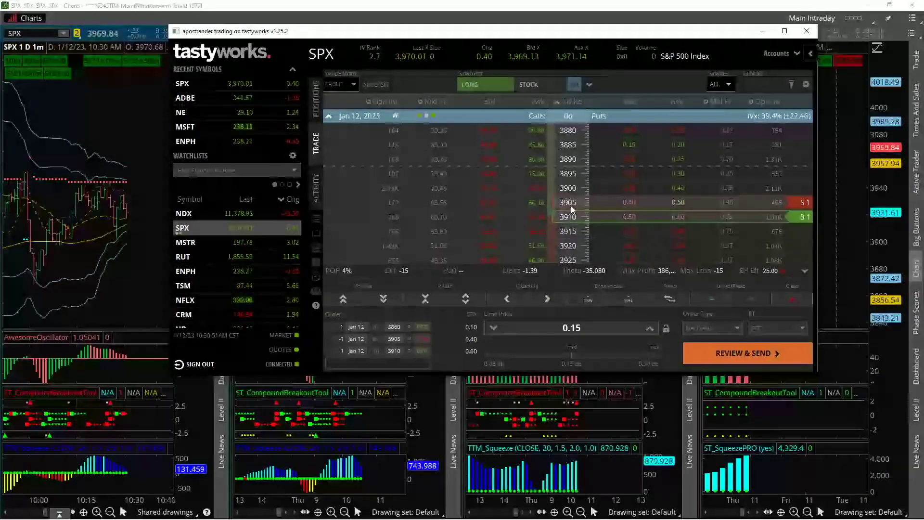
Bring the four-chart thinkorswim SPX layout forward, then restore the tastyworks trading window
click(136, 261)
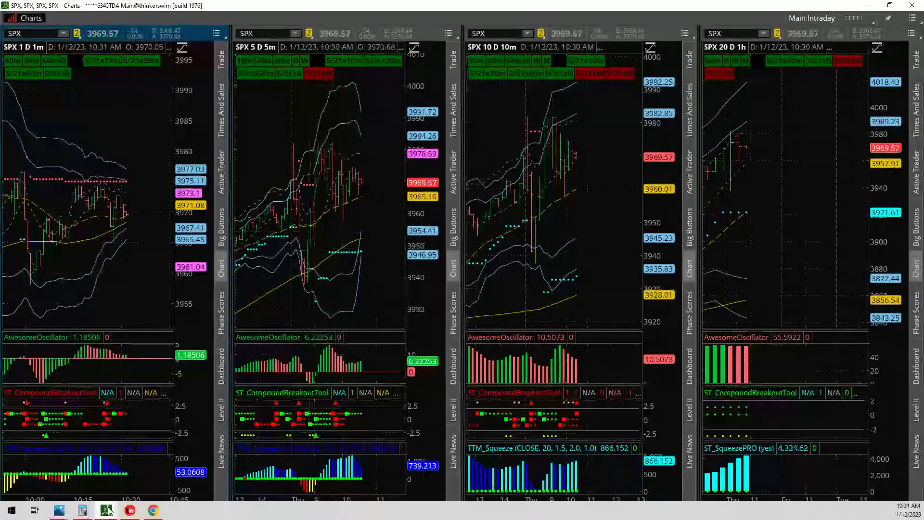
click(129, 511)
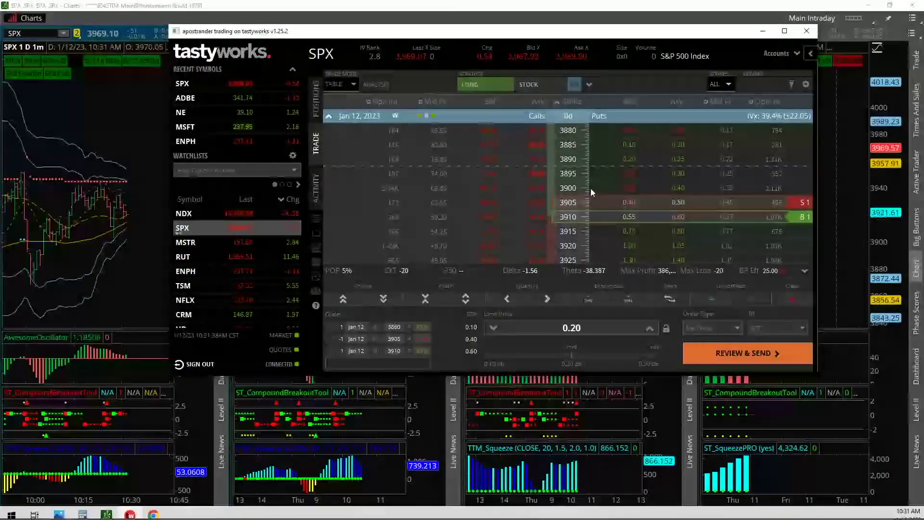
Review the 3860, 3905 and 3910 put legs in the option chain and focus the order window
scroll(572, 176, up, 2)
scroll(566, 170, down, 2)
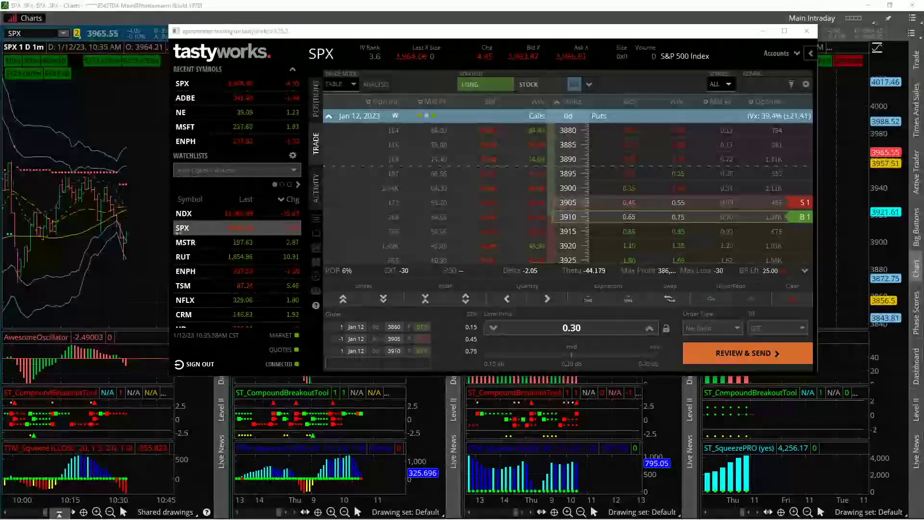
click(616, 210)
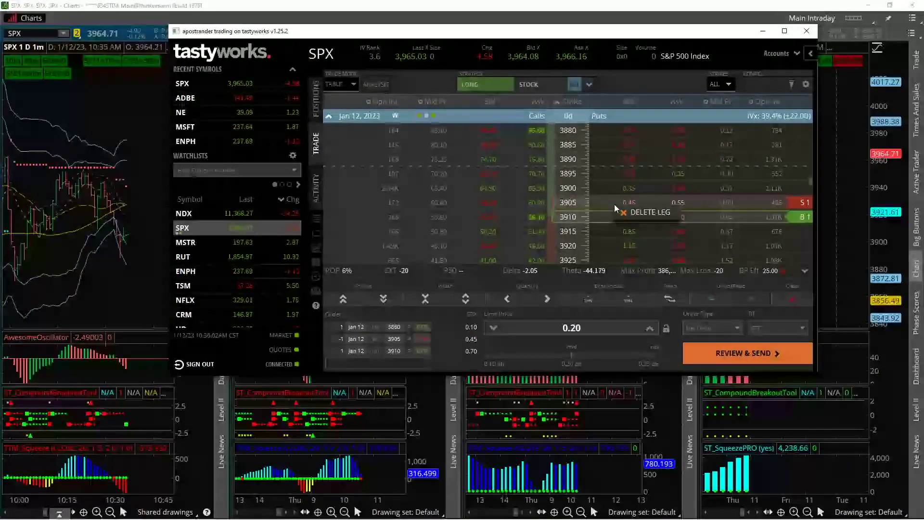
Delete the 3905, 3910 and 3860 put legs to clear the order, then show the thinkorswim charts
click(621, 211)
click(621, 219)
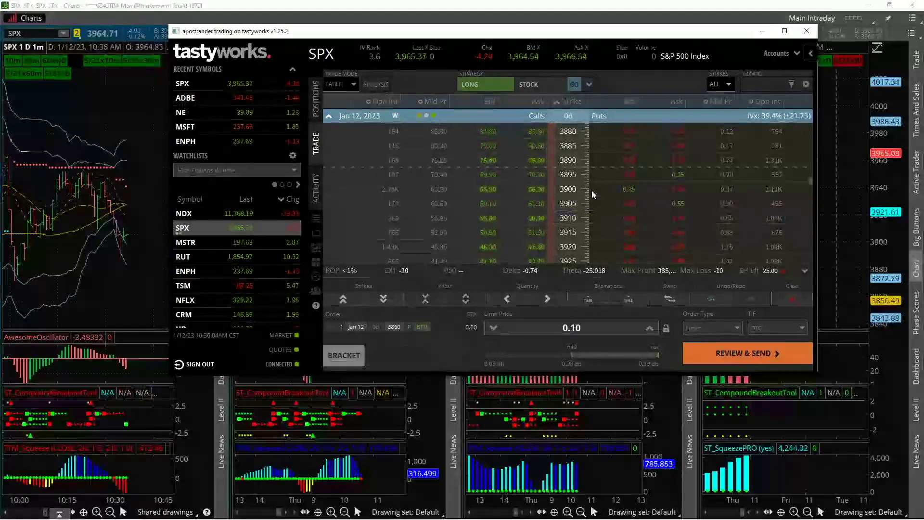
scroll(591, 190, up, 3)
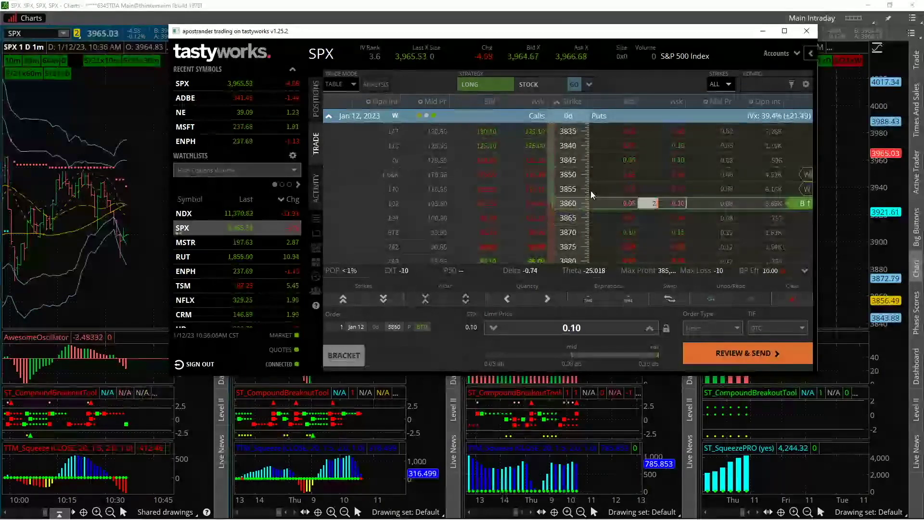
click(629, 205)
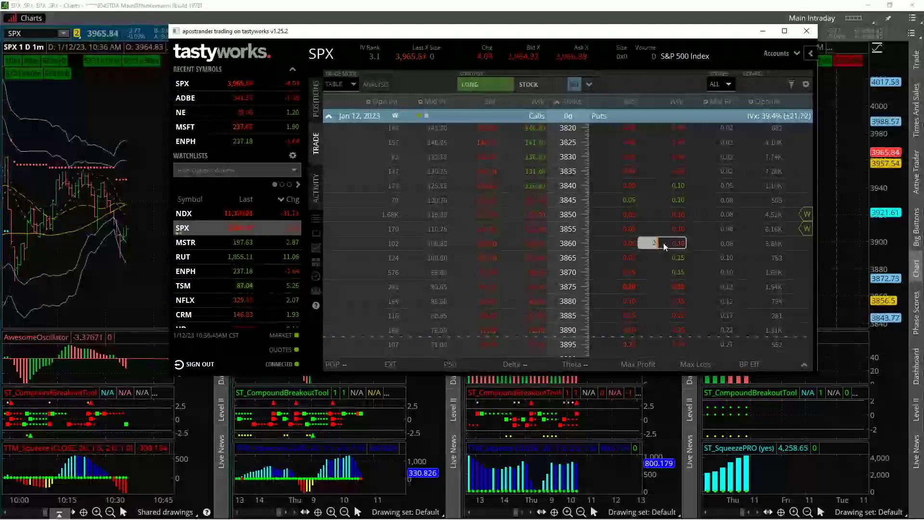
click(148, 296)
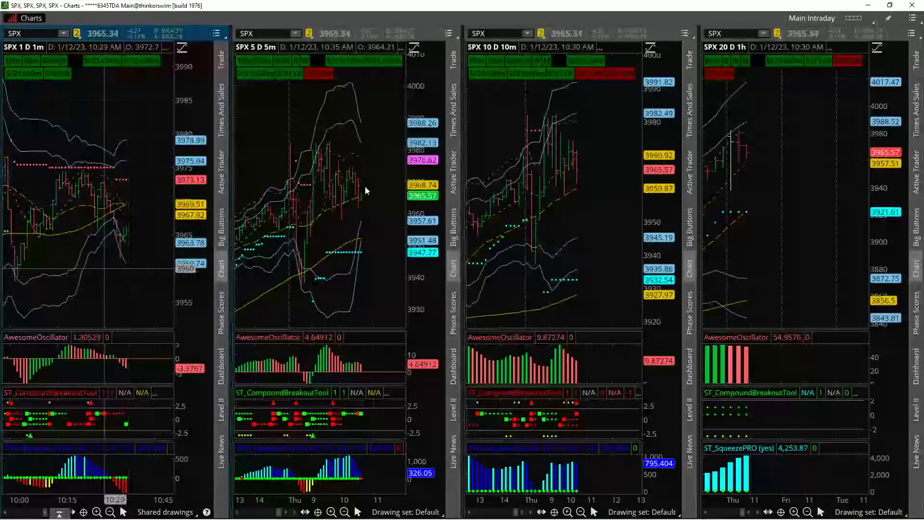